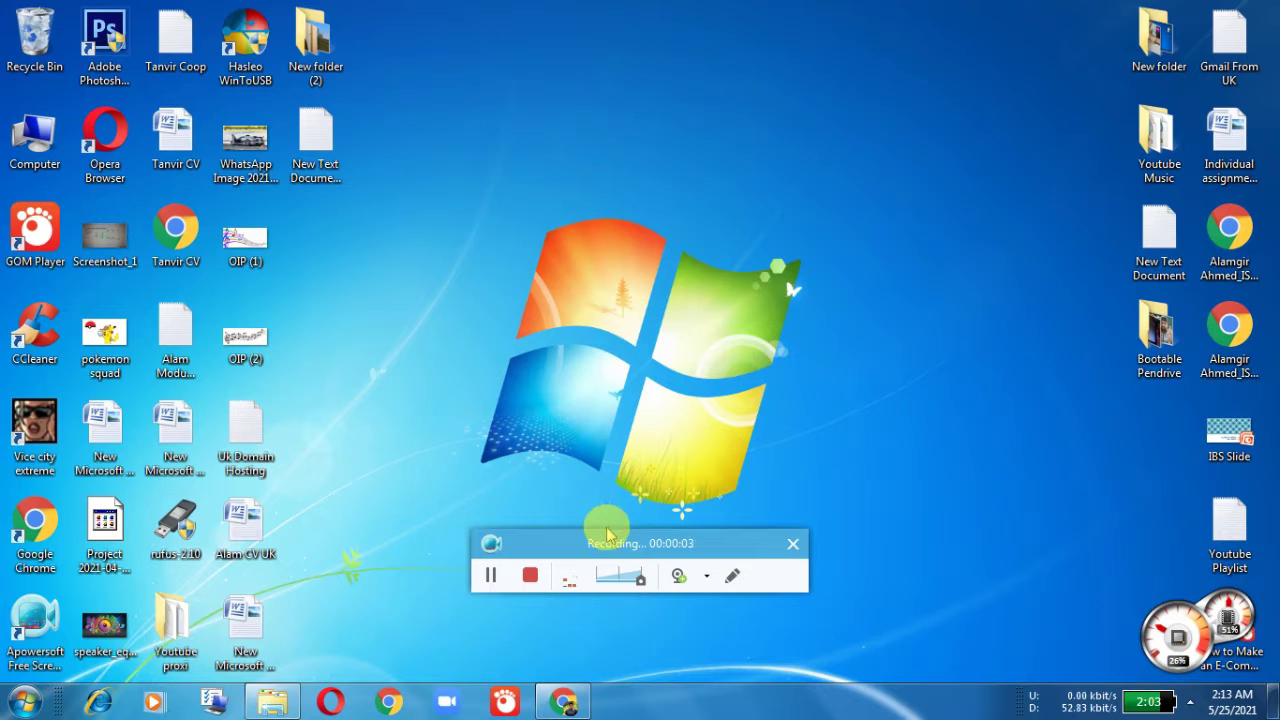
Switch to Chrome and view the Wondershare Video Editor 4.9.1.0 shared folder on MEGA, including the file options for Crack.exe
drag(611, 543, 775, 697)
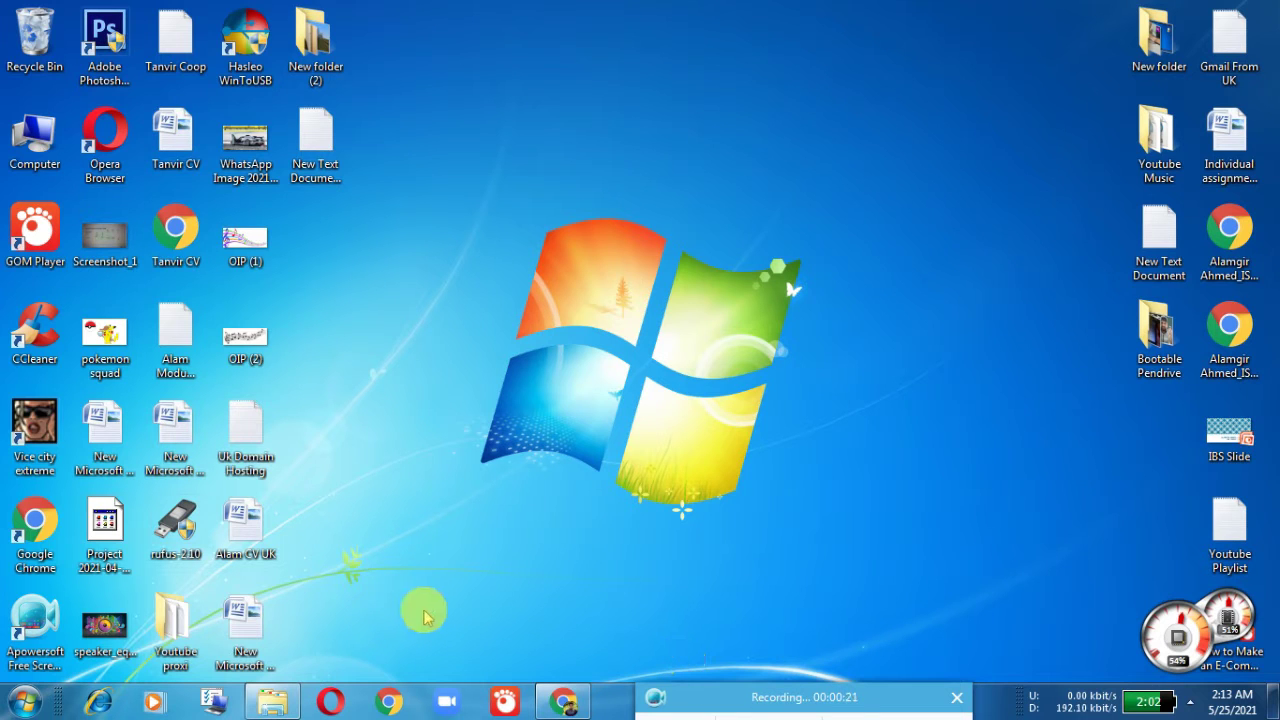
mouse_move(565, 700)
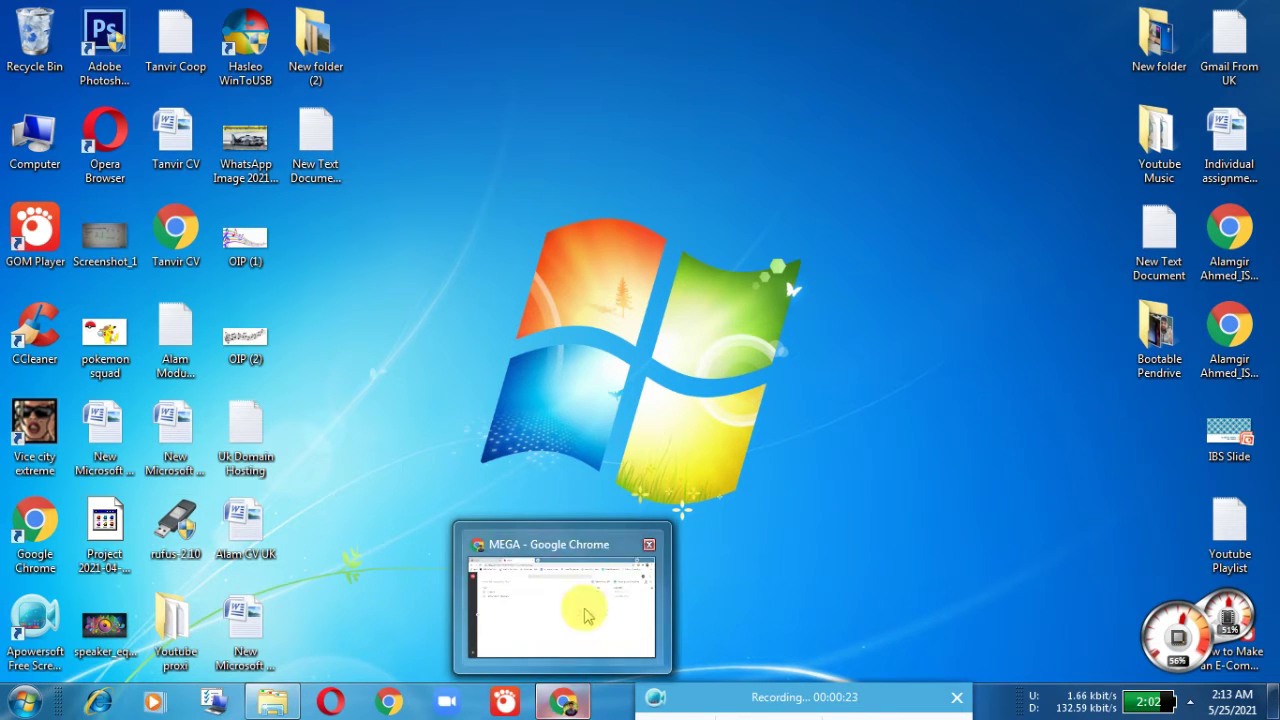
click(563, 703)
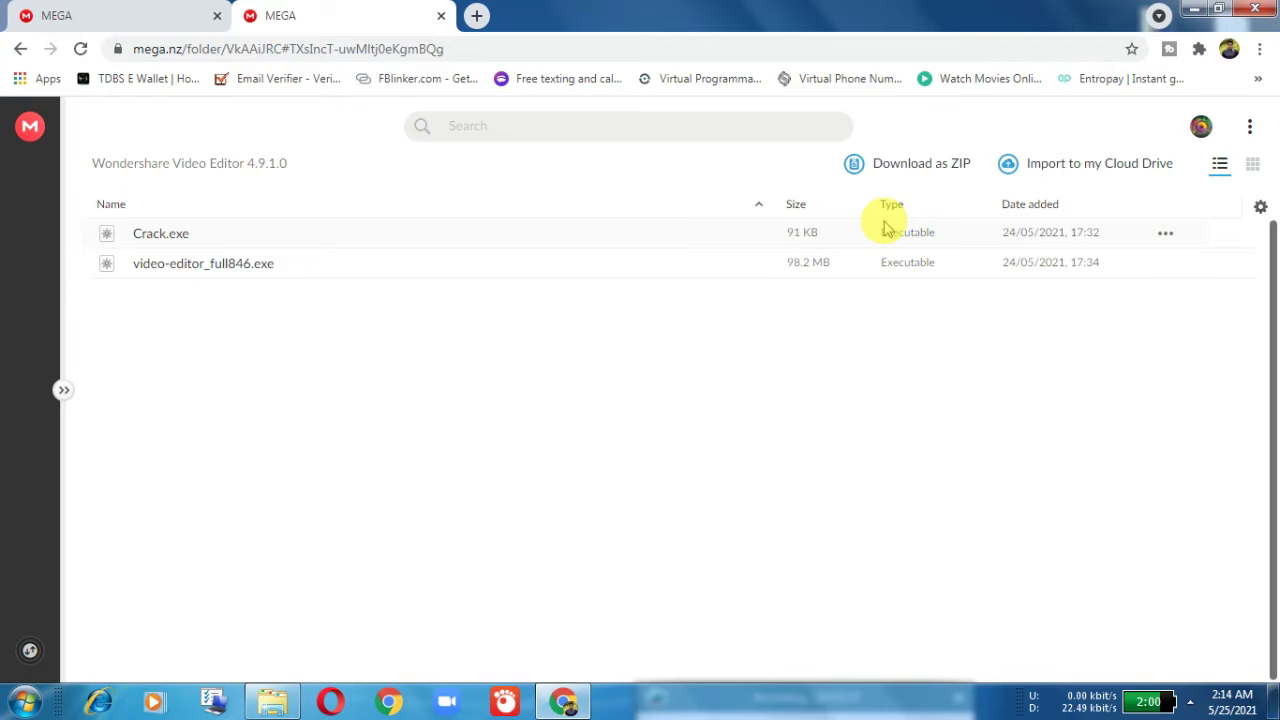
click(1165, 233)
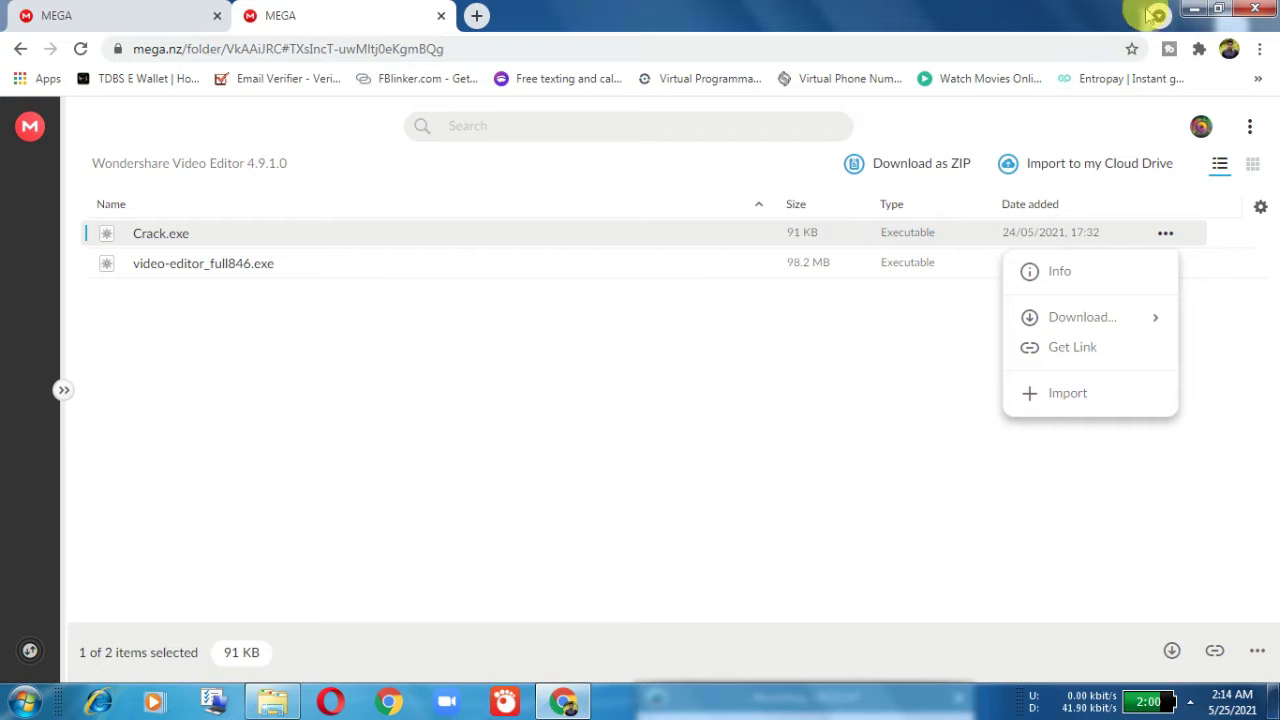
click(1192, 9)
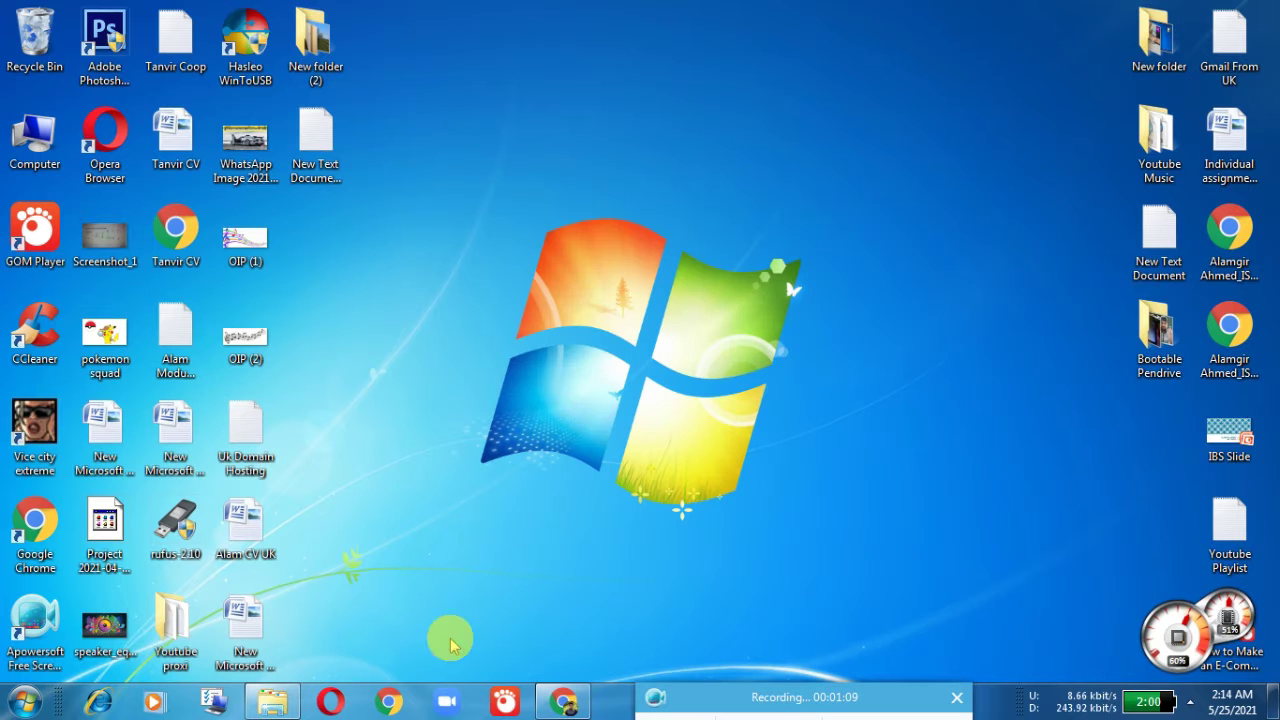
Run the video-editor_full846 installer in English from its local folder, accept the license agreement and install to the default Video Editor folder
click(274, 703)
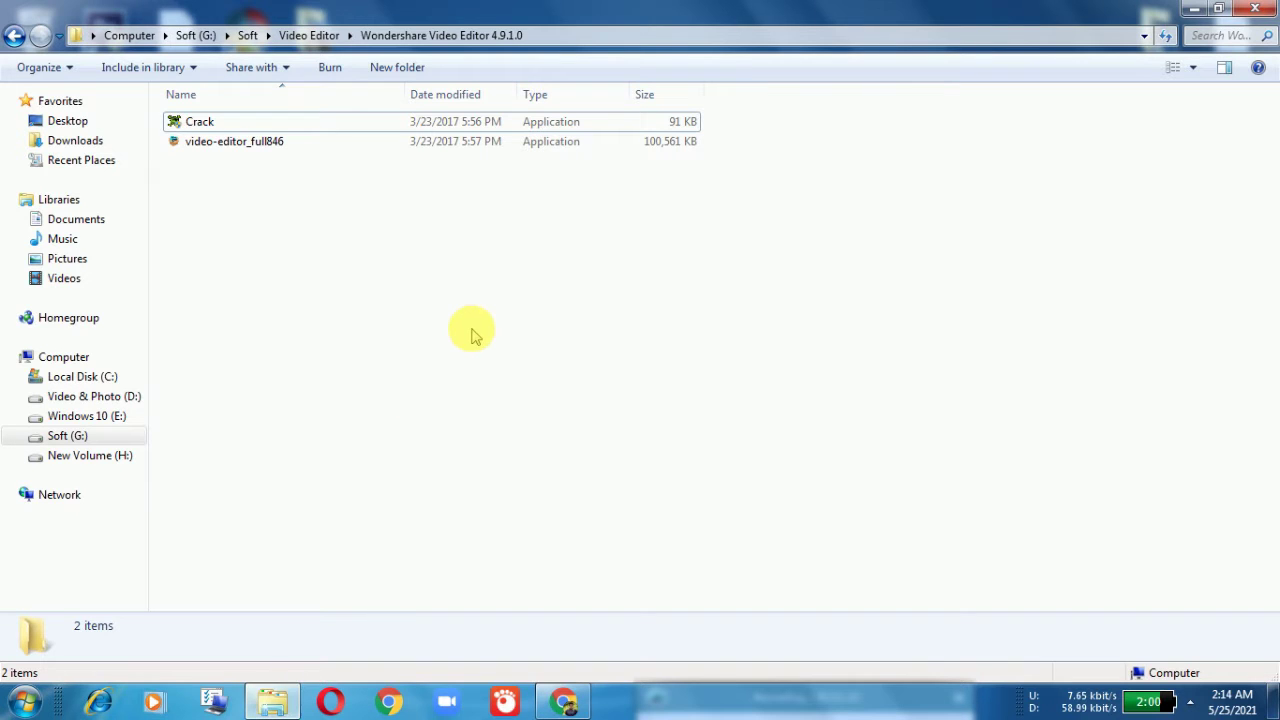
right_click(254, 156)
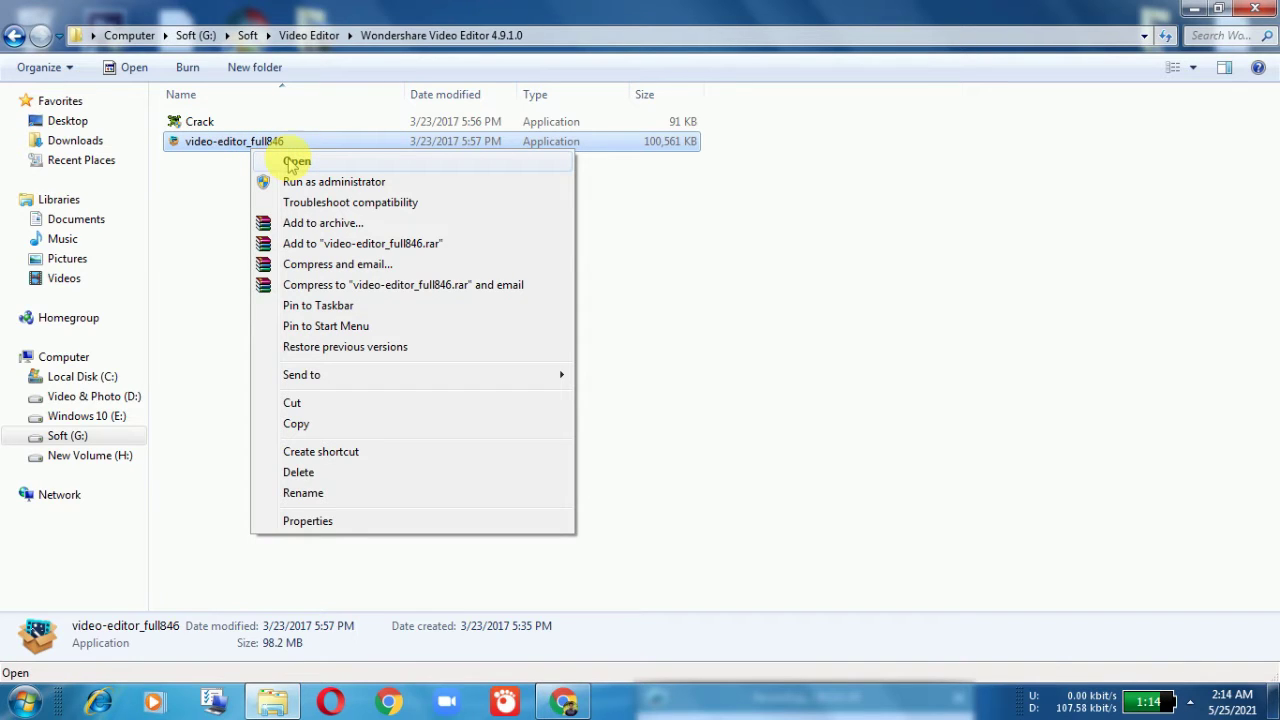
click(291, 163)
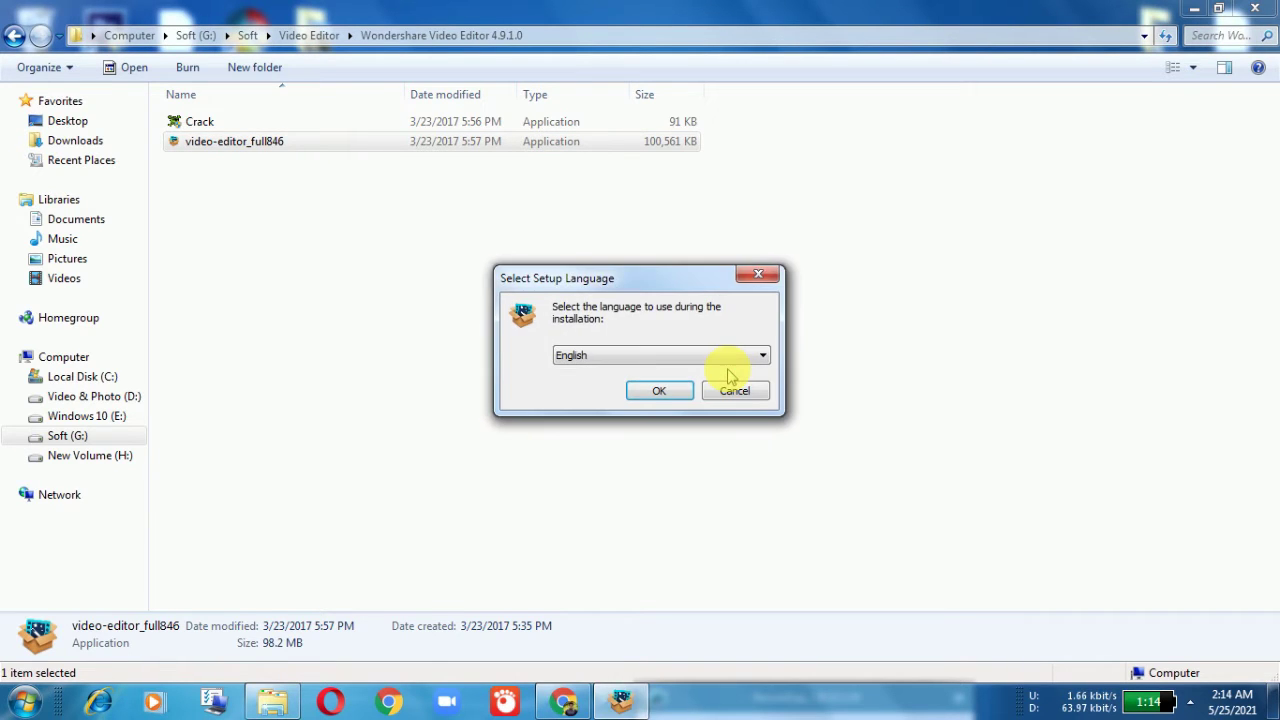
click(664, 390)
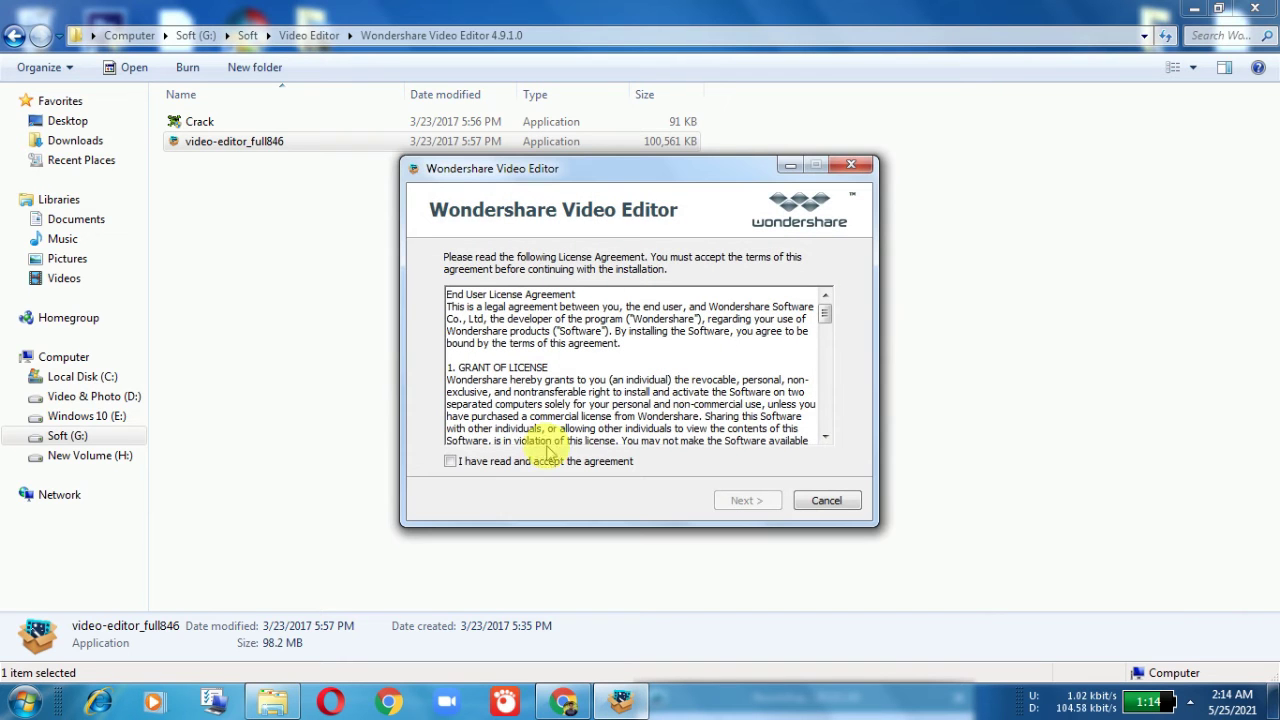
click(450, 461)
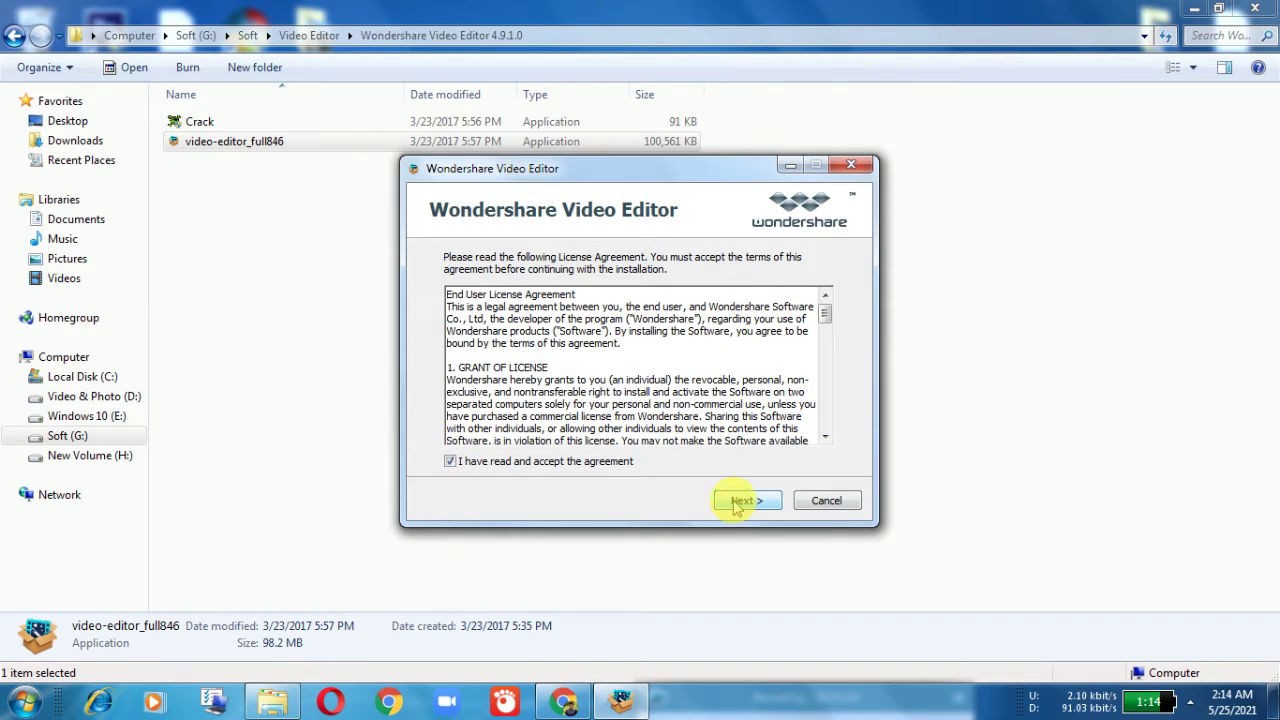
click(745, 502)
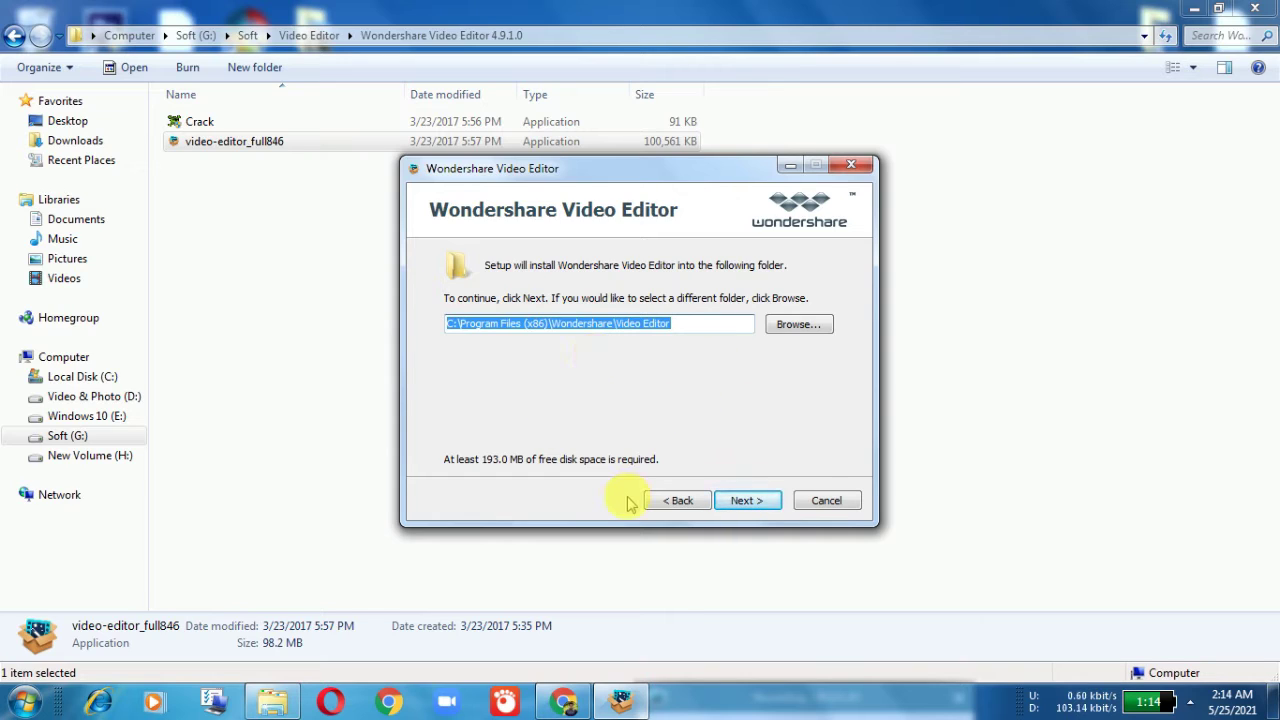
click(743, 507)
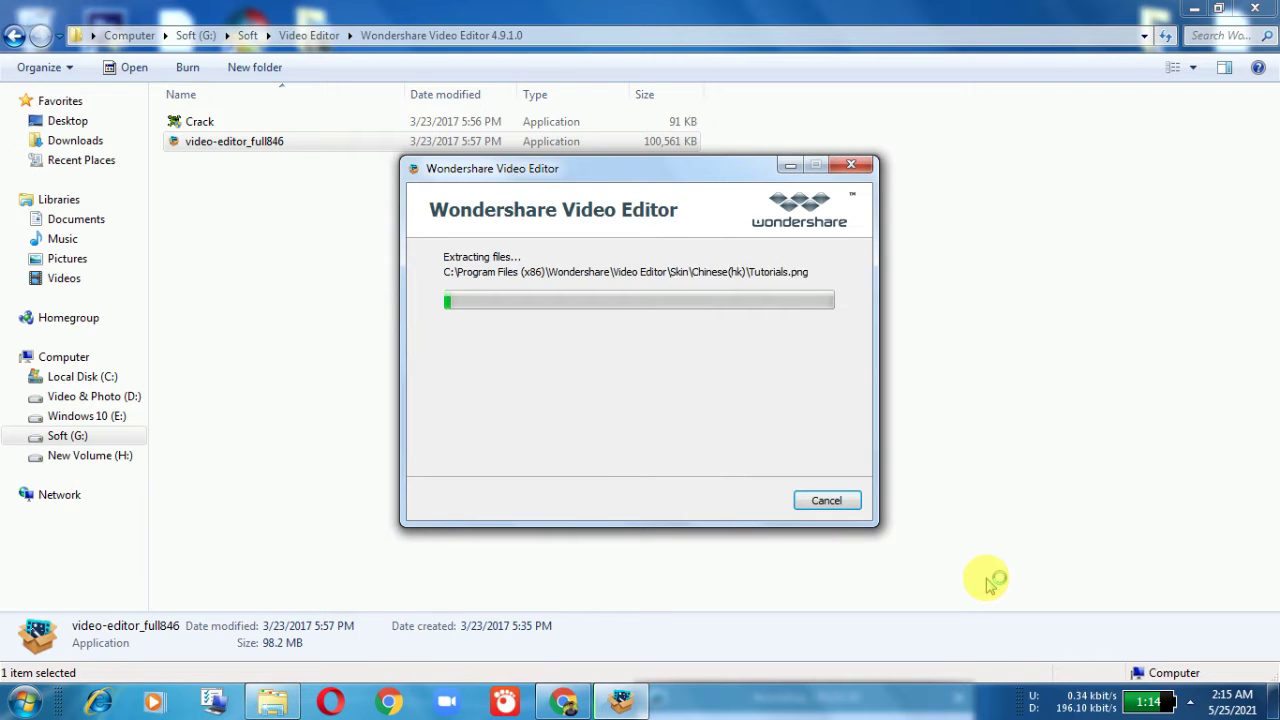
Disconnect the computer from the currently connected wireless network while the installation runs
click(1190, 703)
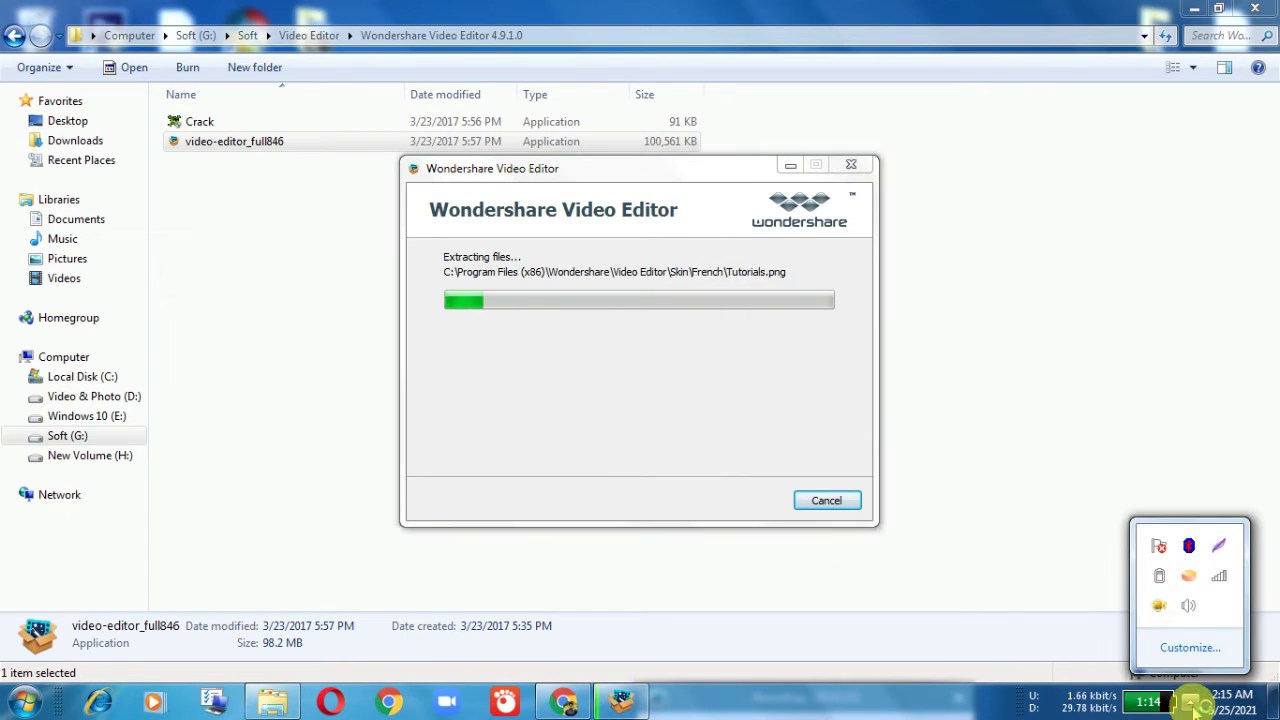
click(1218, 585)
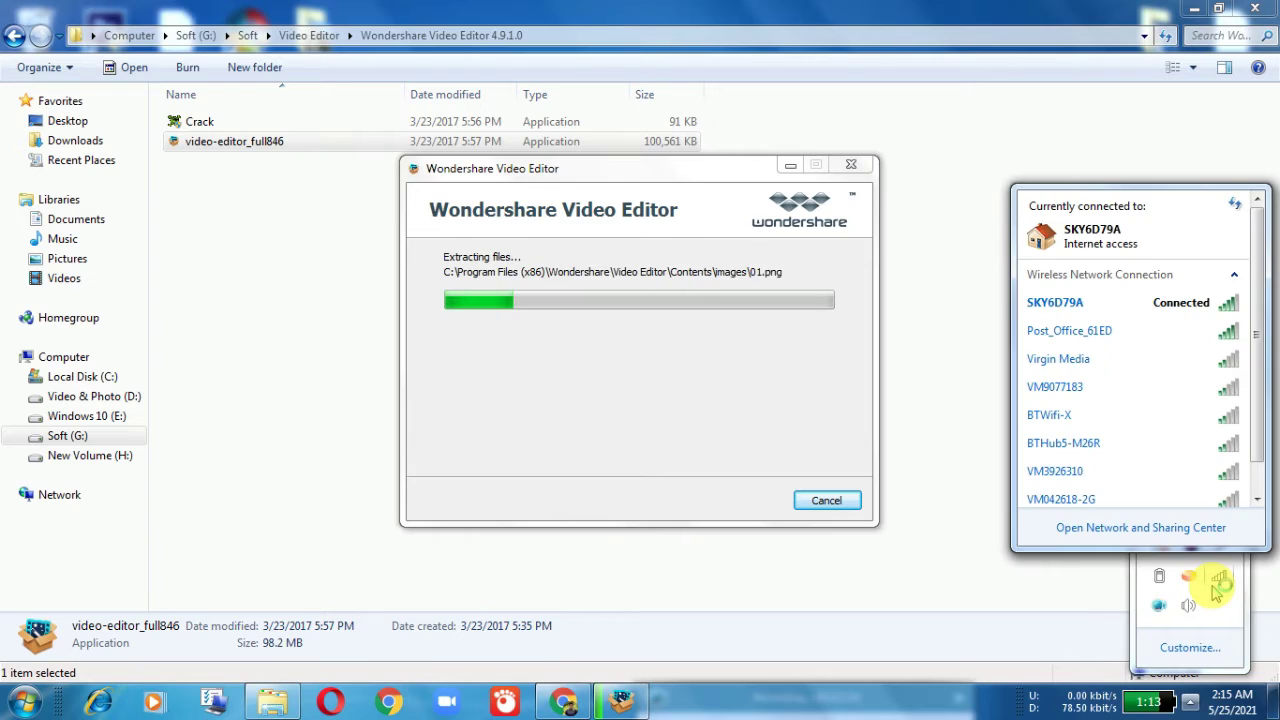
click(1150, 312)
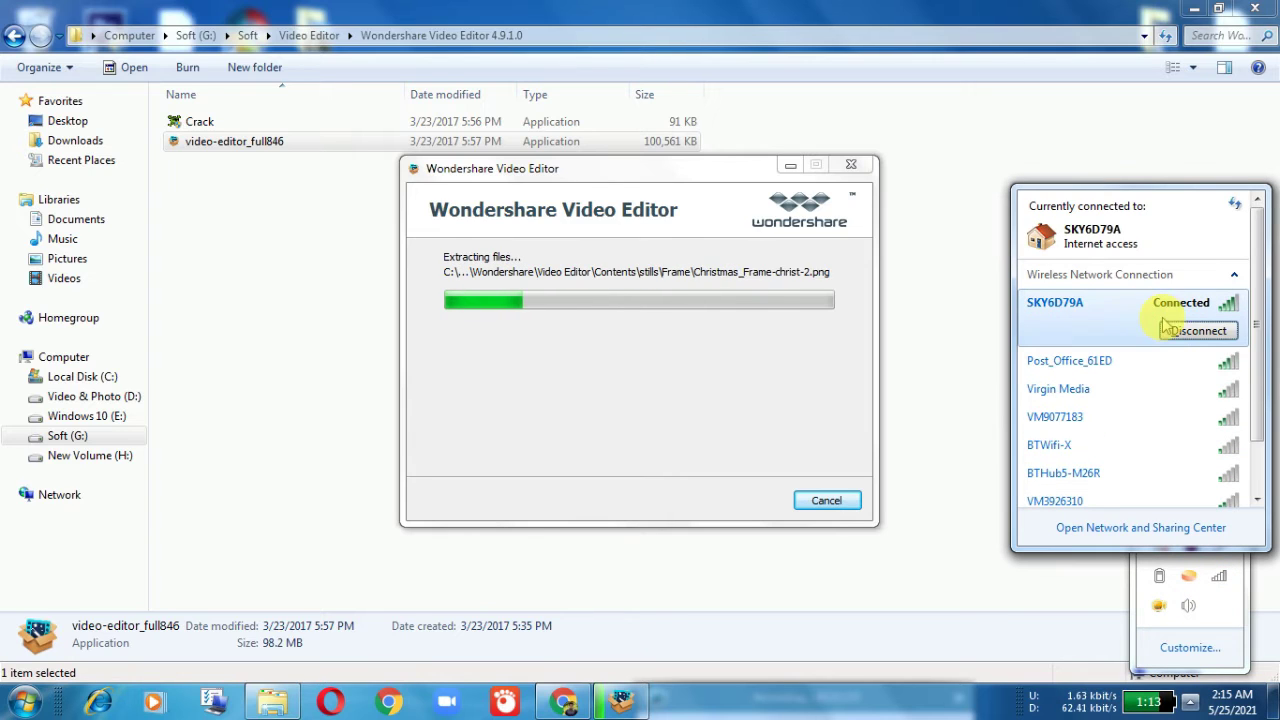
click(1182, 333)
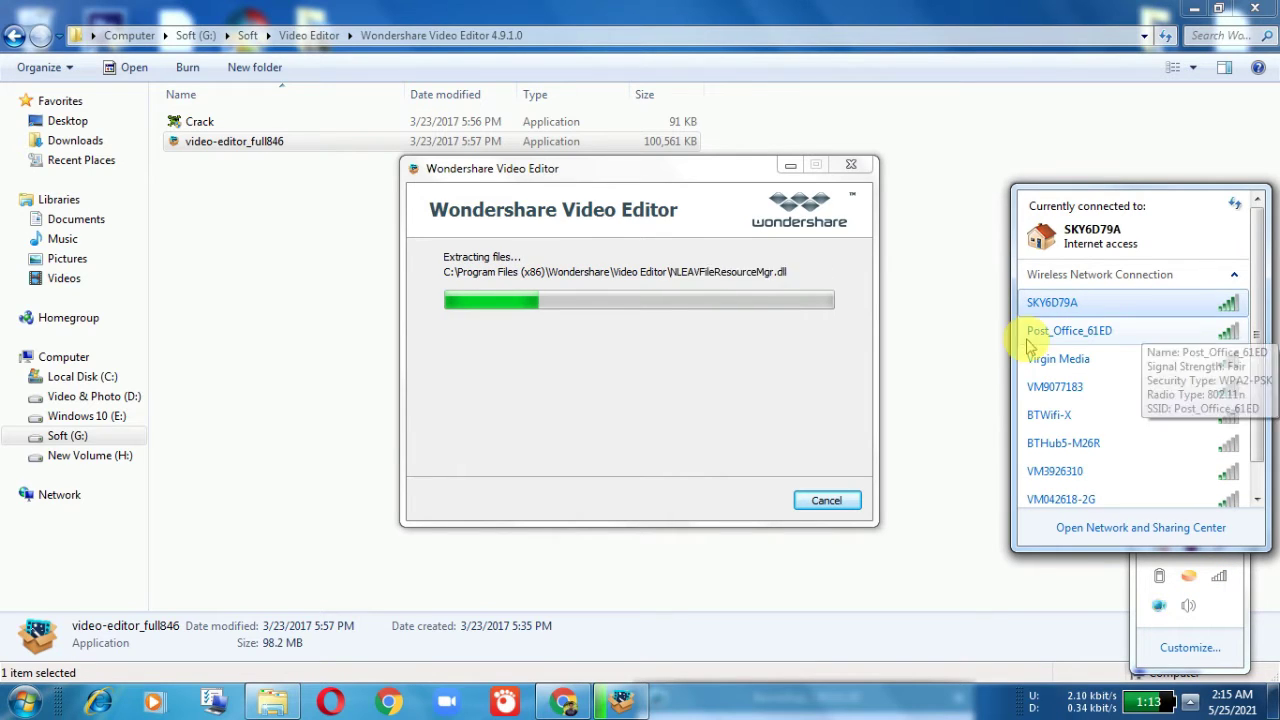
click(993, 350)
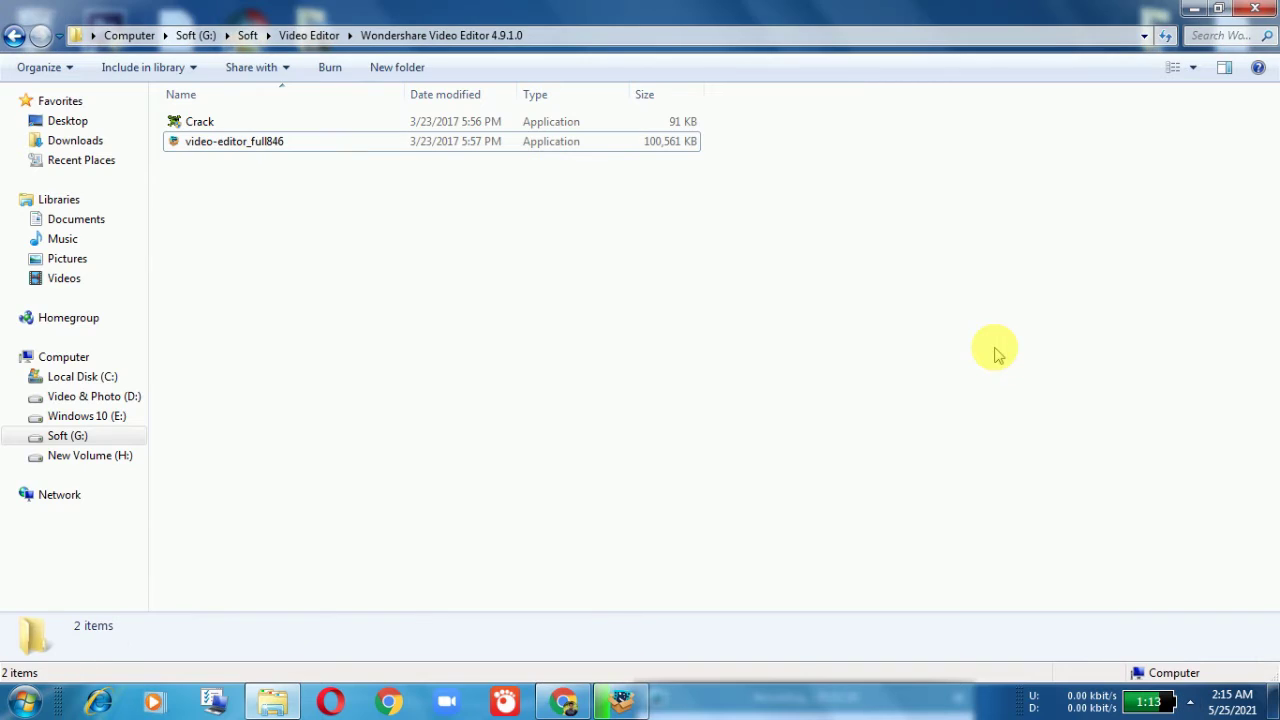
Bring back the installer, close the Internet Explorer window and move the installer window clear of the file list
click(620, 702)
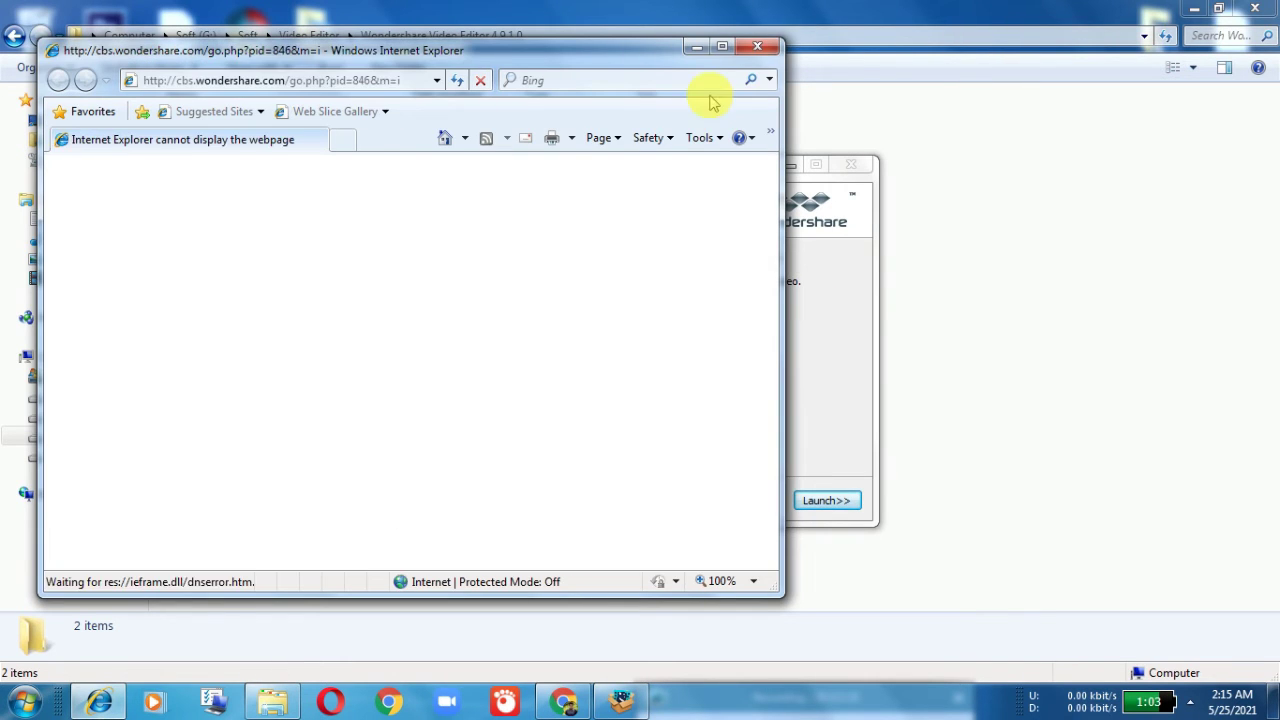
click(759, 47)
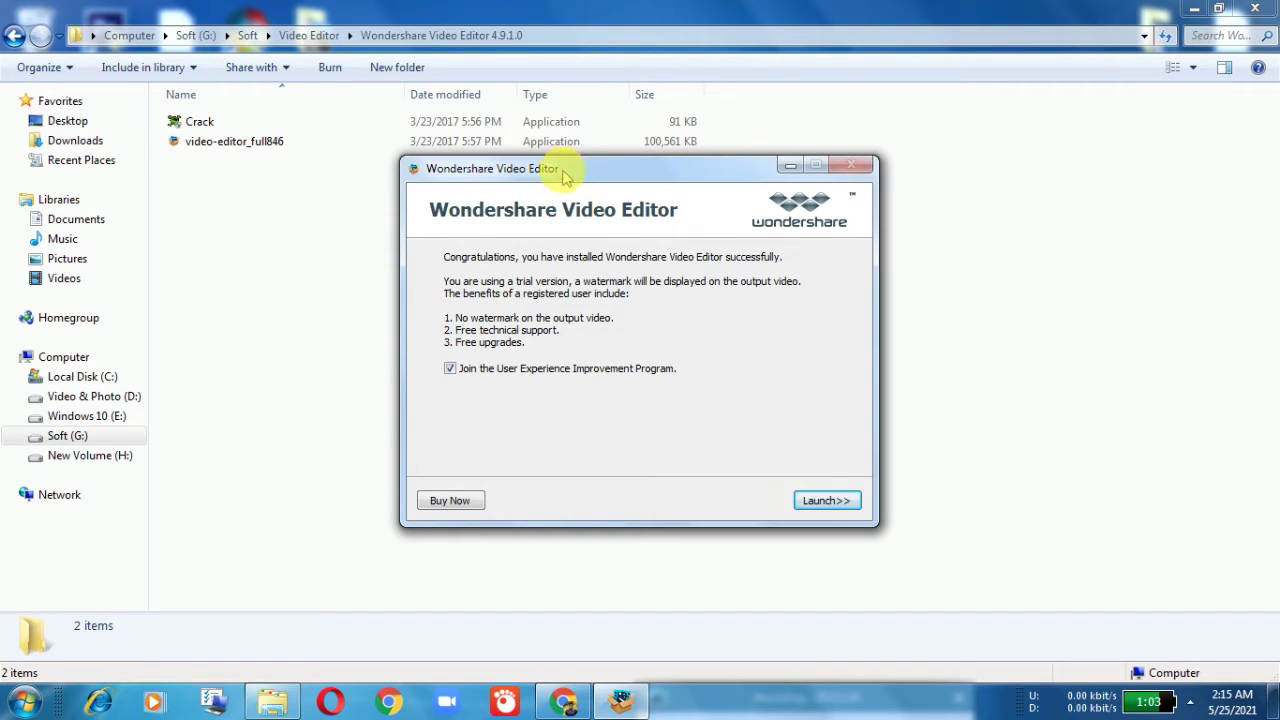
drag(565, 177, 698, 268)
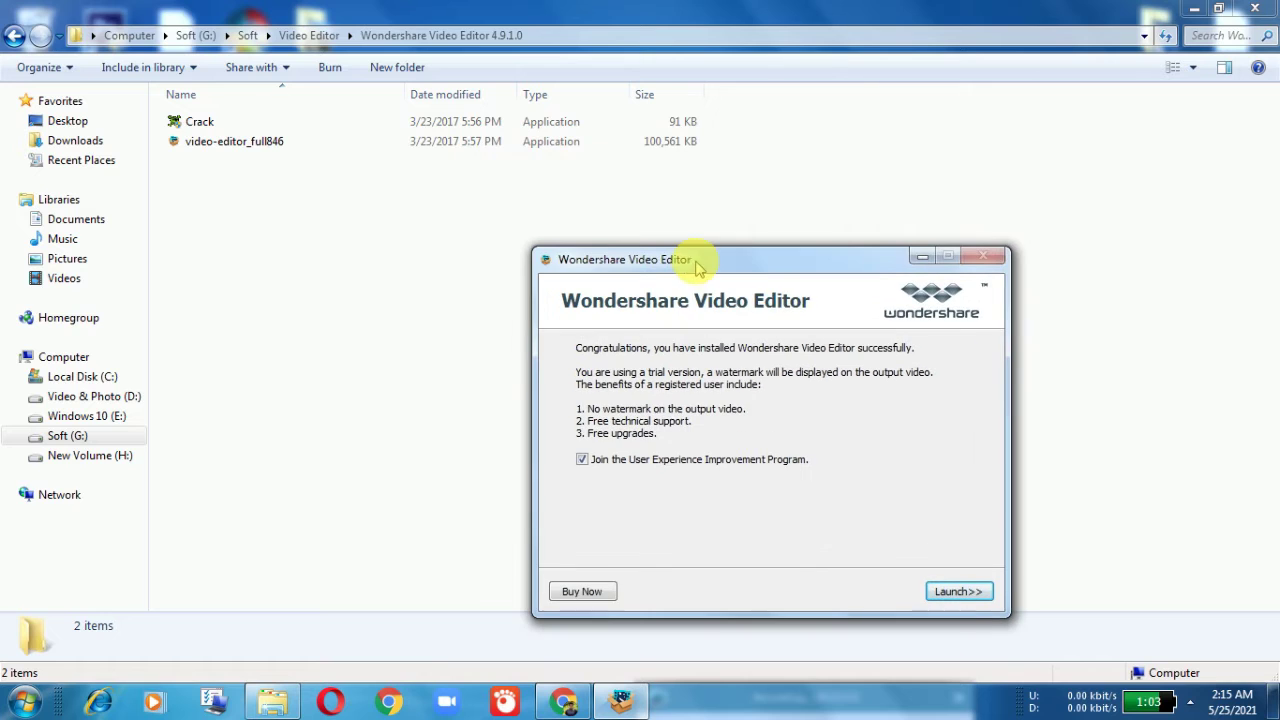
Run the Crack application on the default Wondershare Video Editor install directory, start its activation and exit it
click(187, 123)
double_click(187, 123)
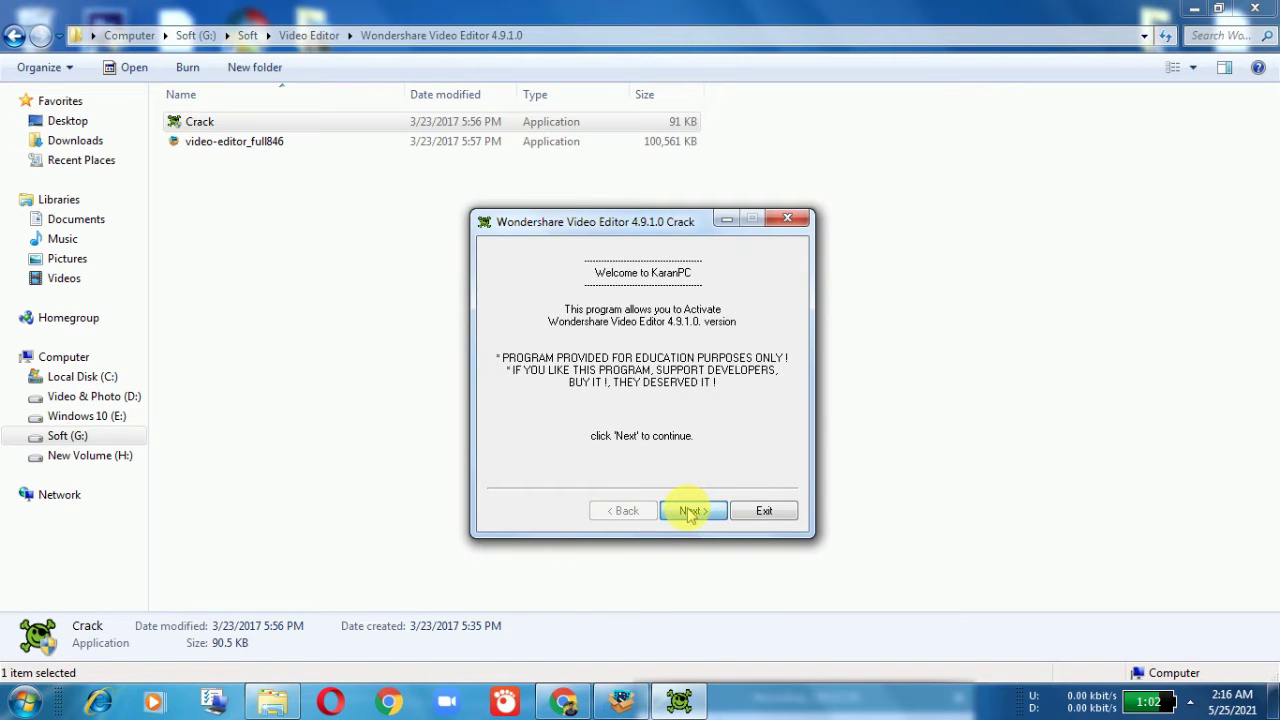
click(690, 512)
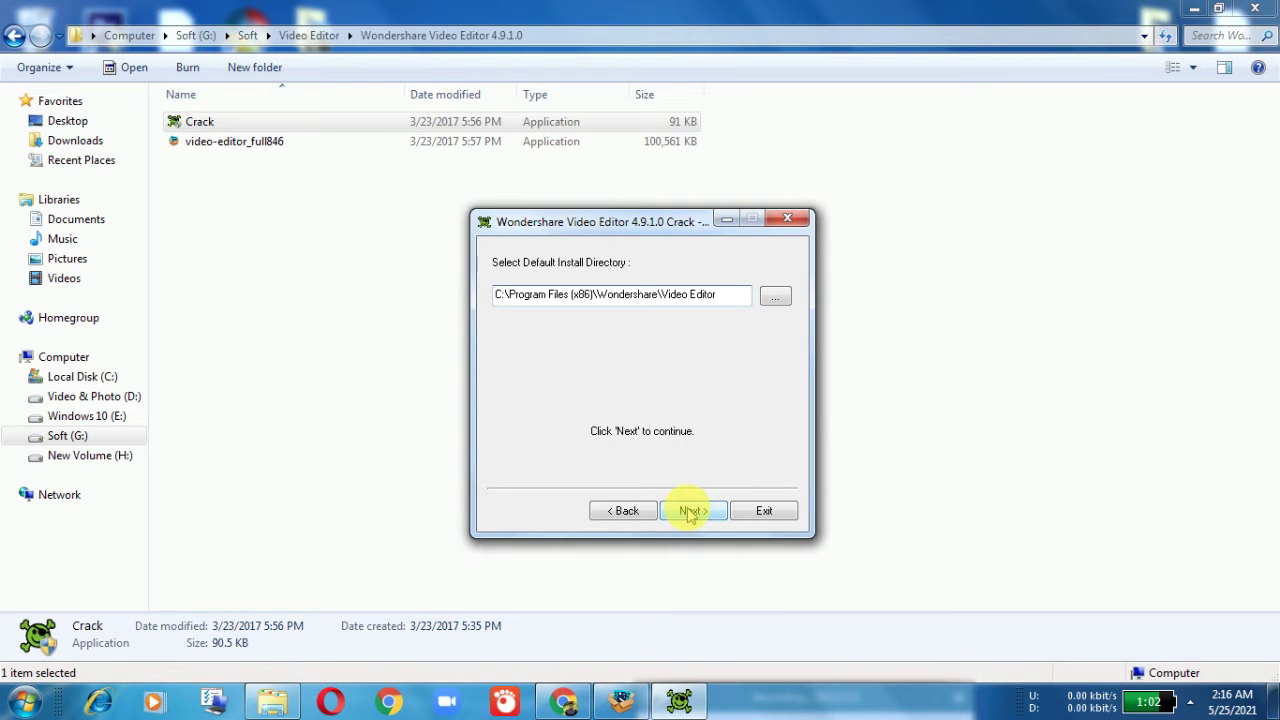
click(691, 512)
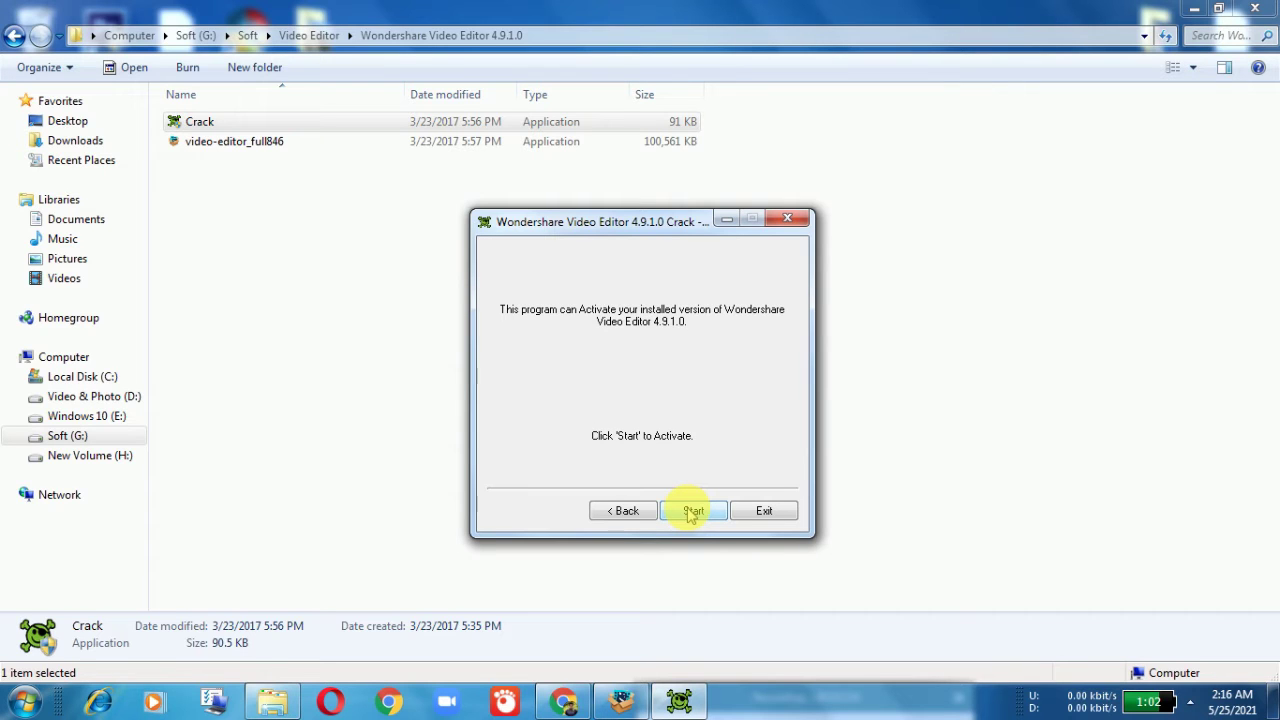
click(691, 512)
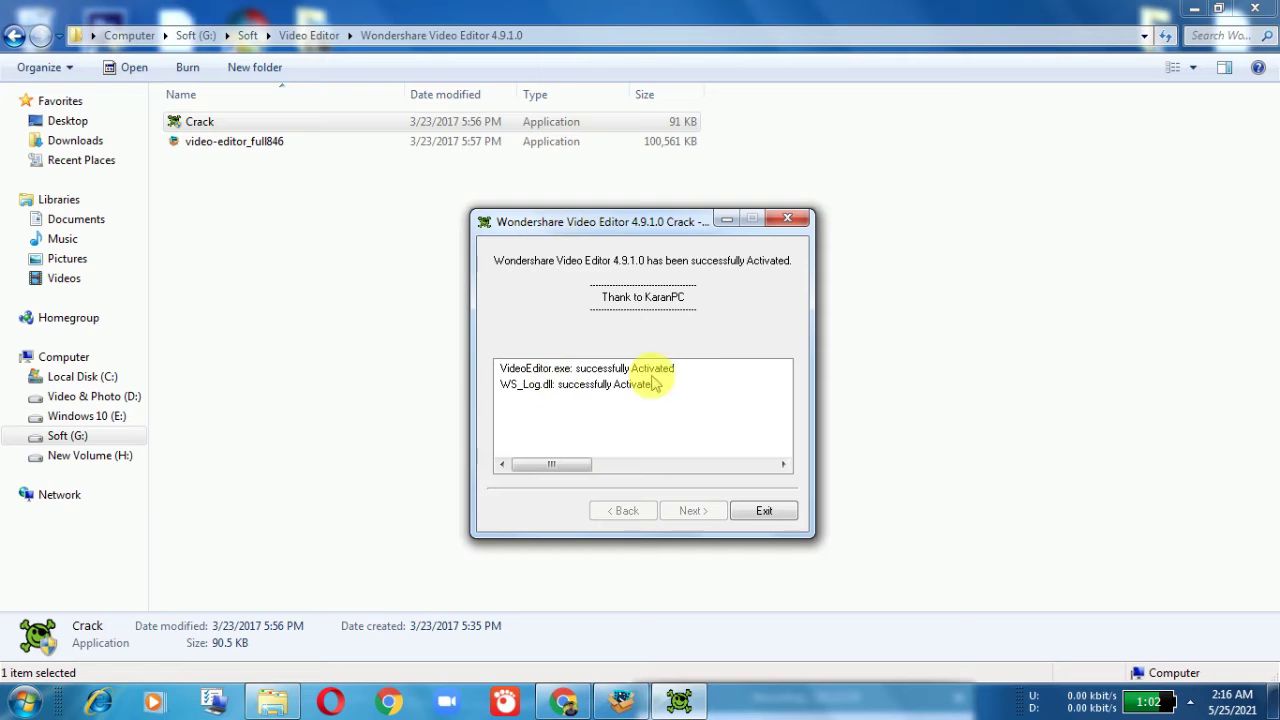
click(755, 511)
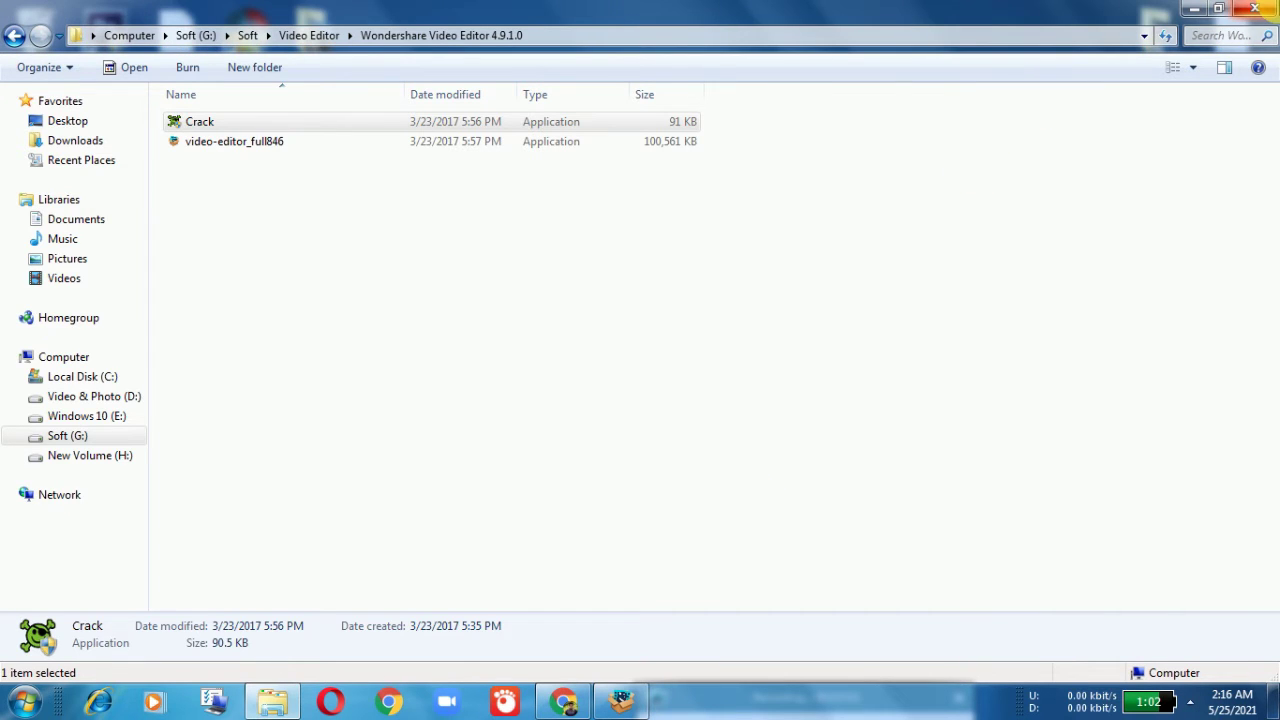
Close the folder window and launch Wondershare Video Editor from the finished installer in Full Feature Mode
click(1268, 8)
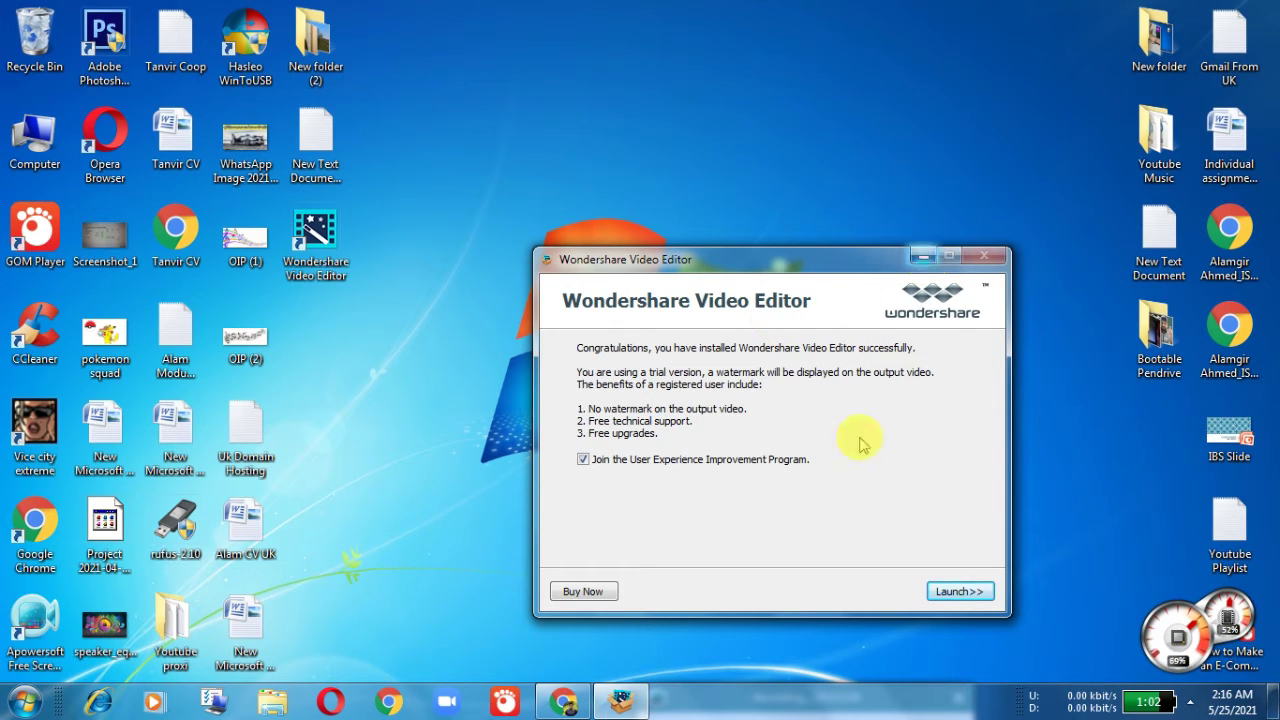
click(958, 591)
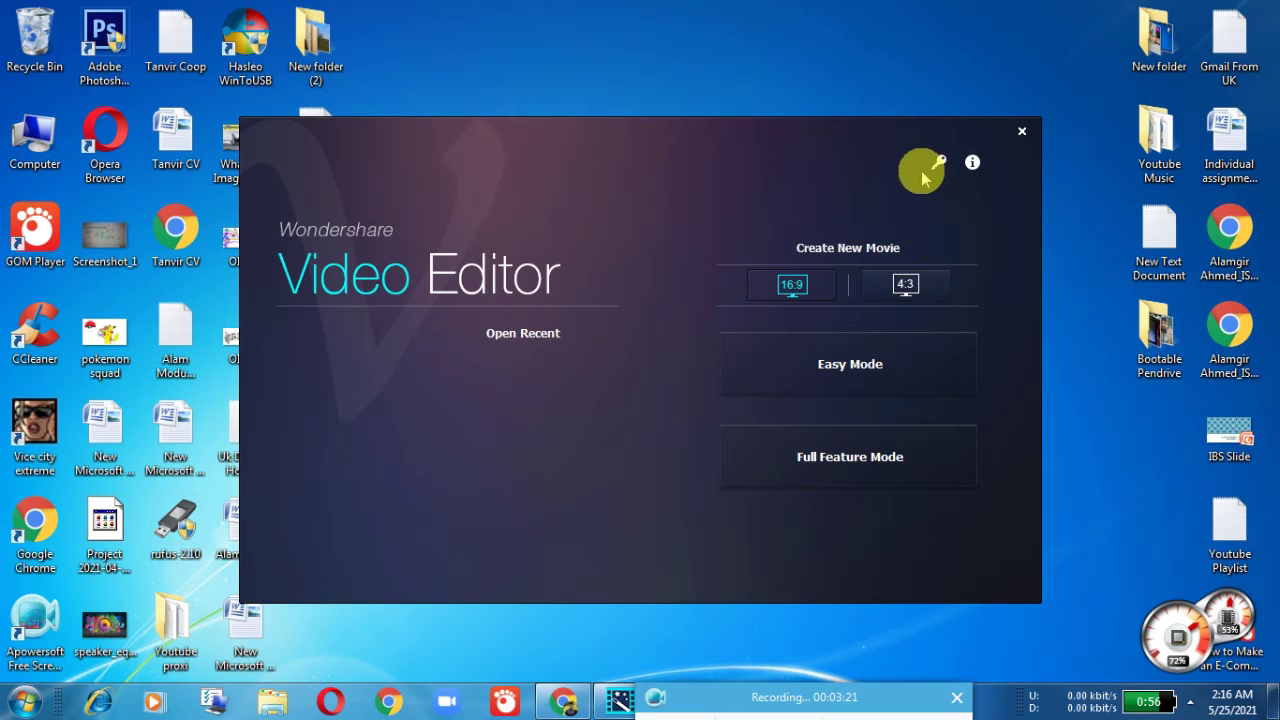
click(814, 452)
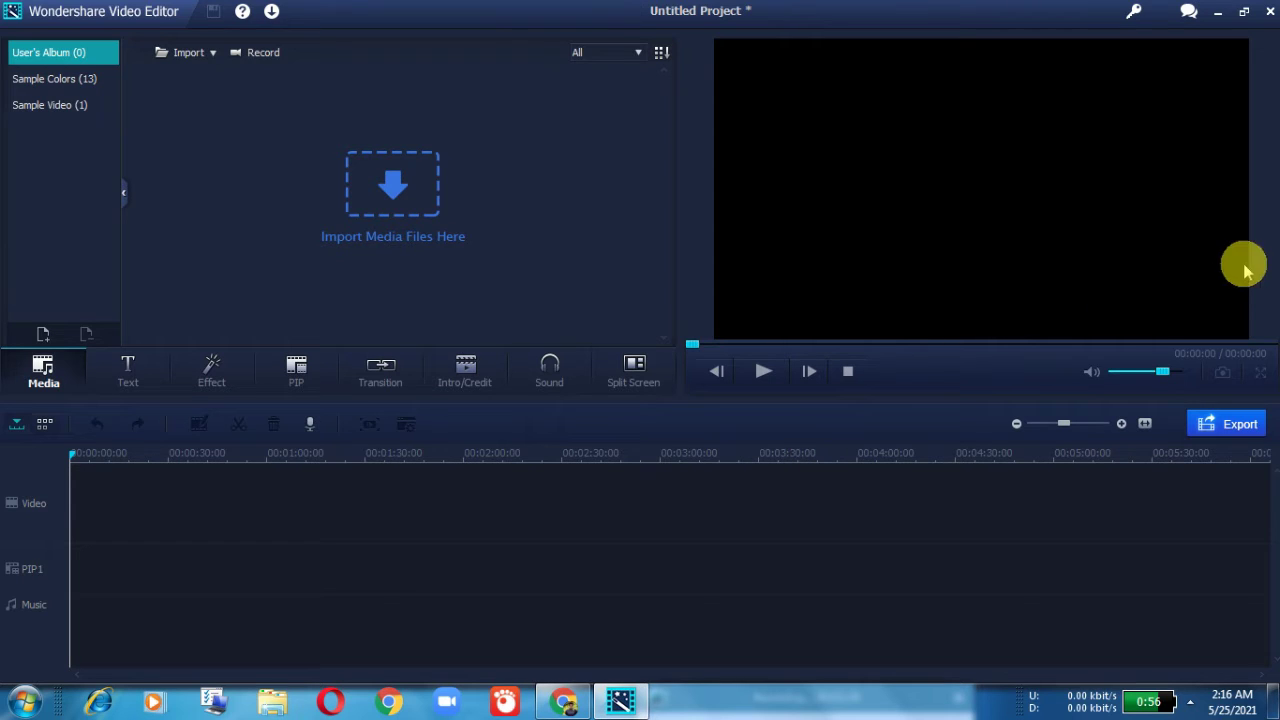
Import the ViceCity video from the desktop folder New folder (2) into the editor and place it at the start of the Video track
click(1218, 20)
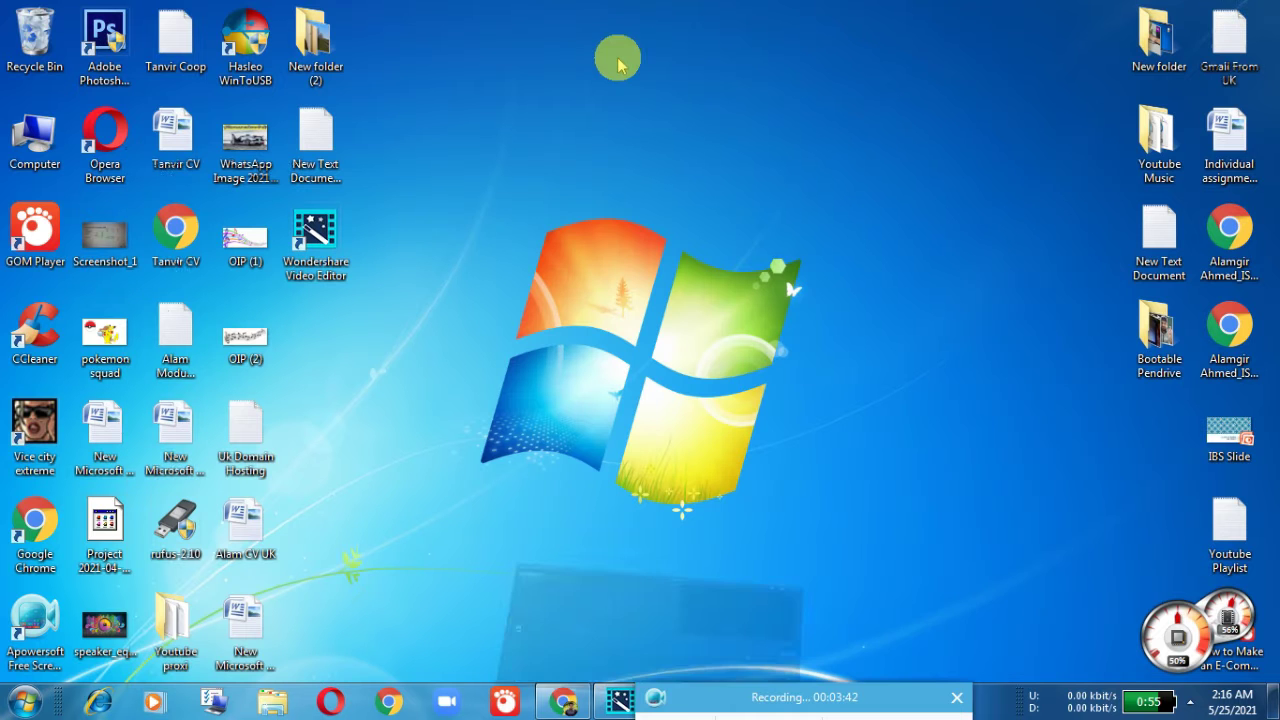
double_click(316, 60)
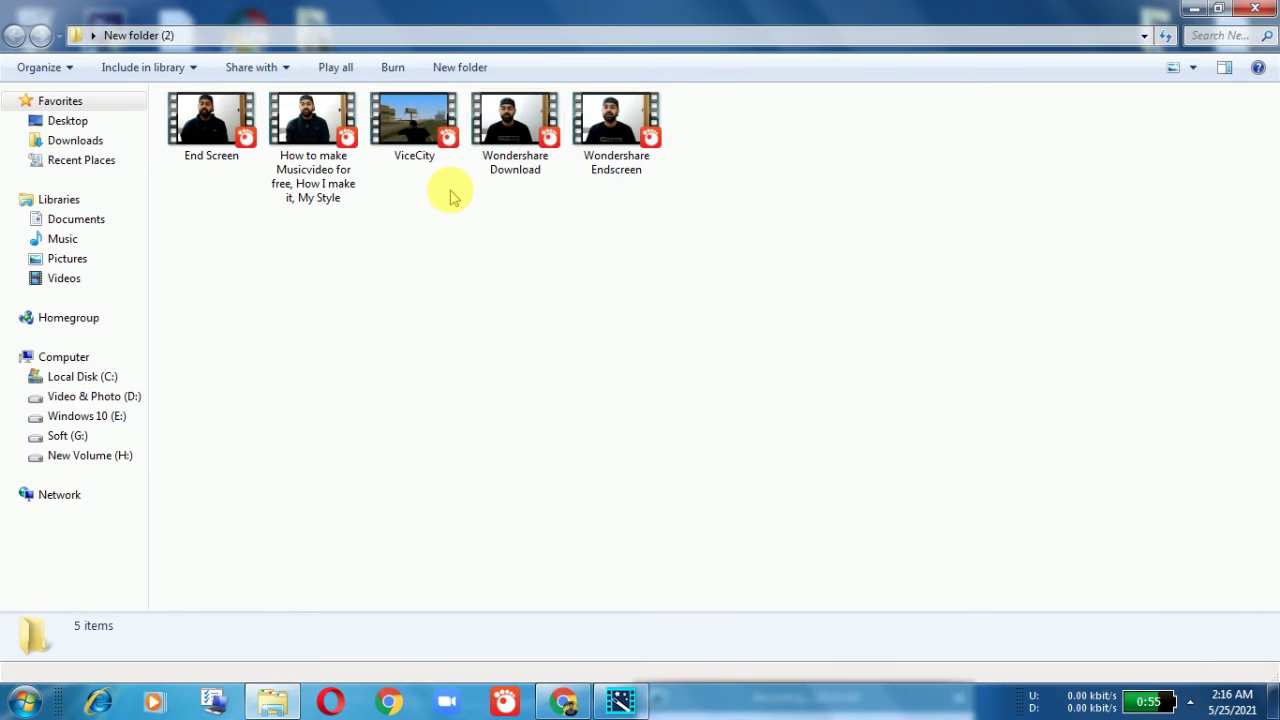
drag(414, 115, 448, 200)
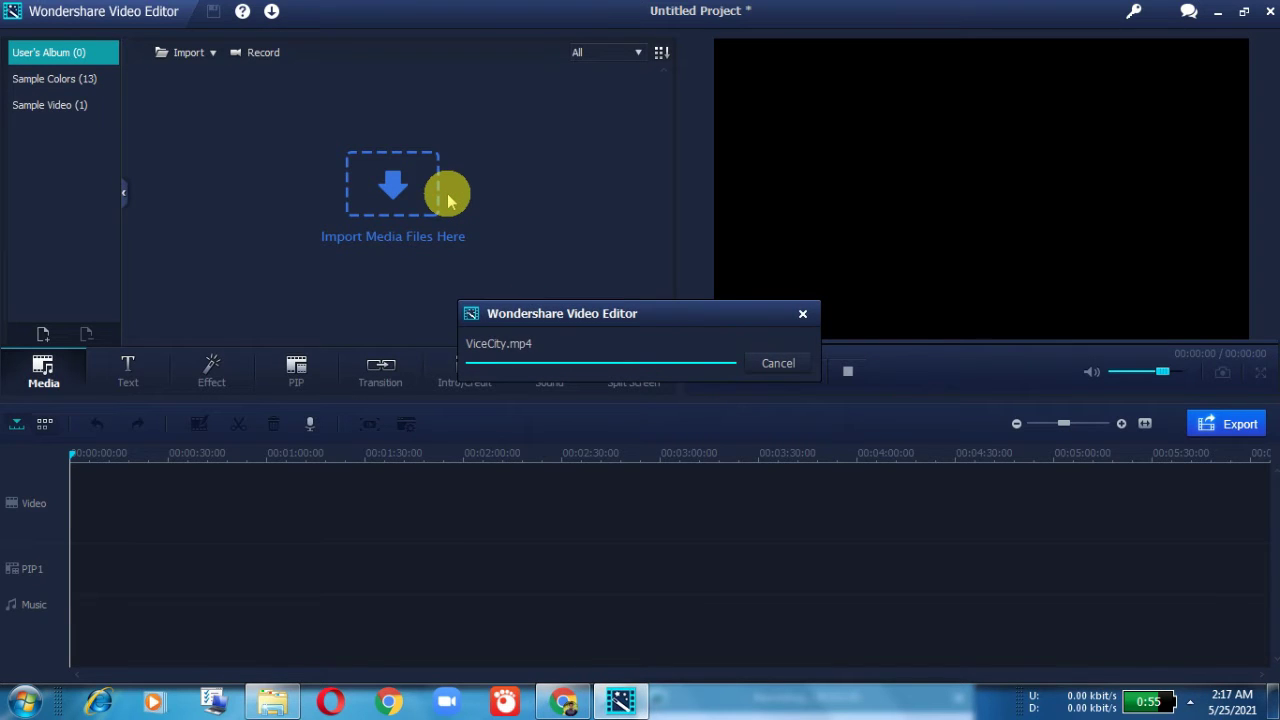
drag(197, 92, 171, 486)
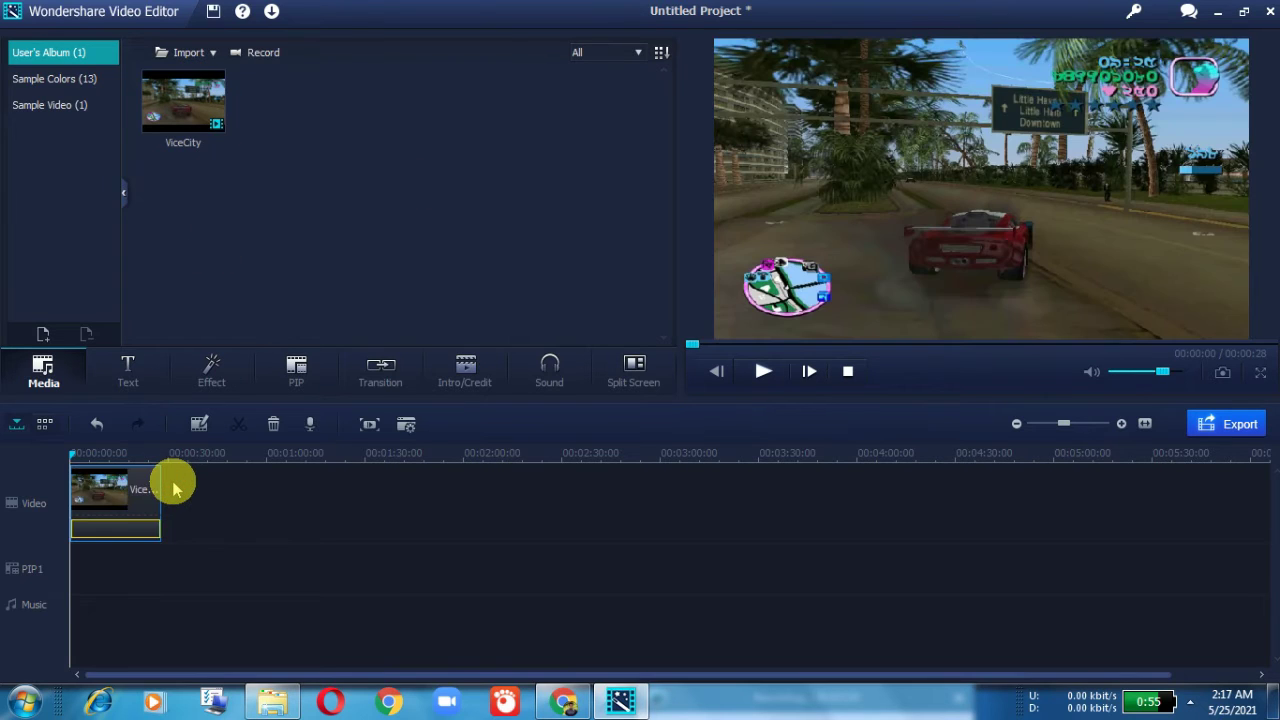
Detach the audio from the ViceCity clip and move the playhead to about 00:00:16
right_click(90, 535)
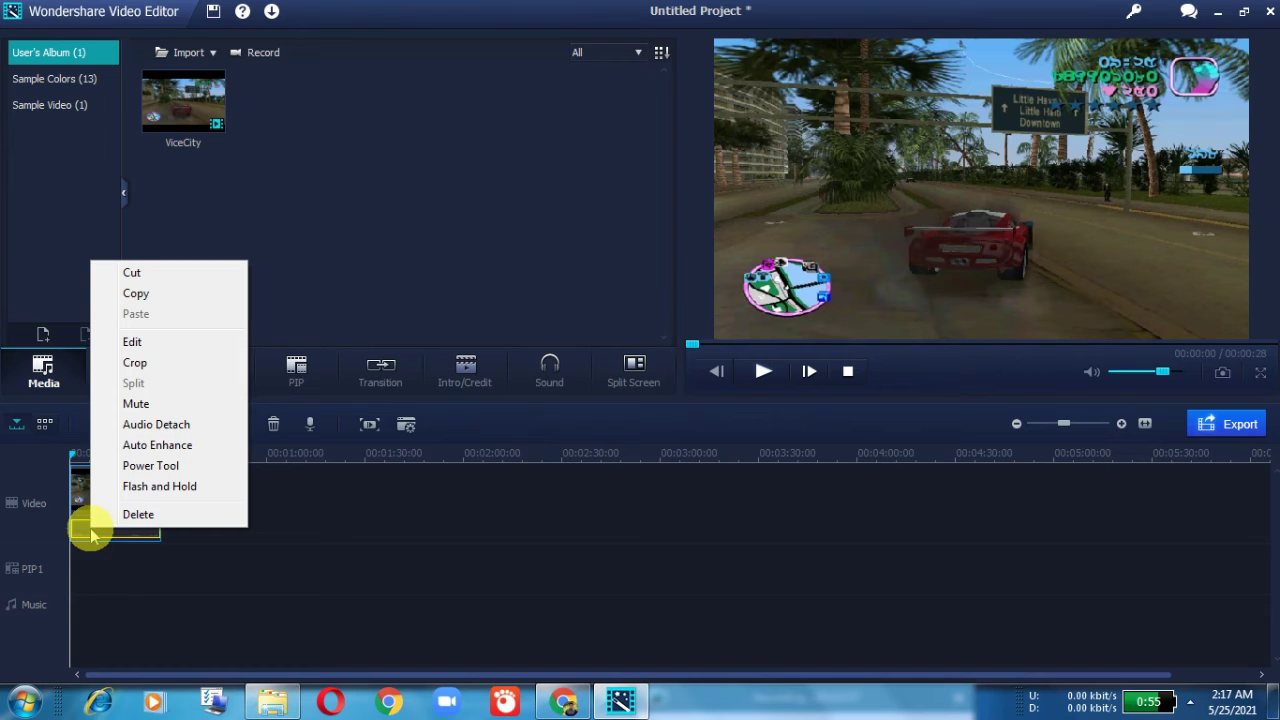
click(158, 425)
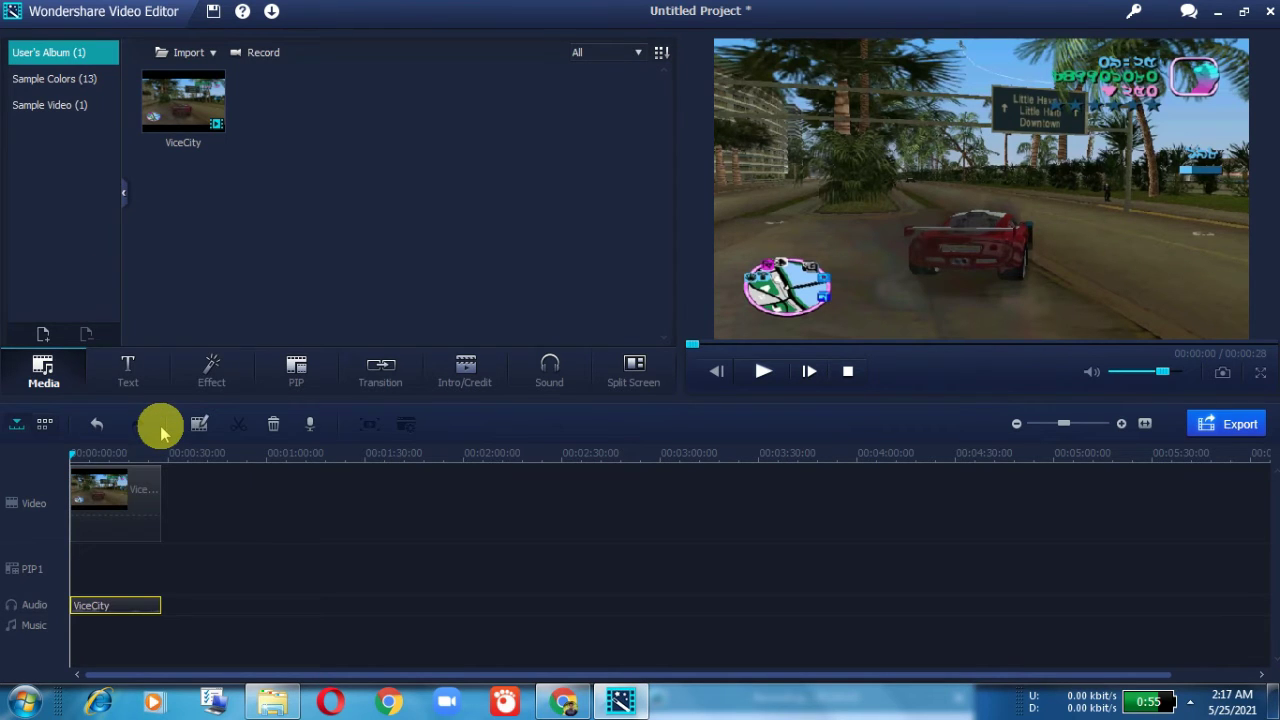
click(93, 454)
click(120, 456)
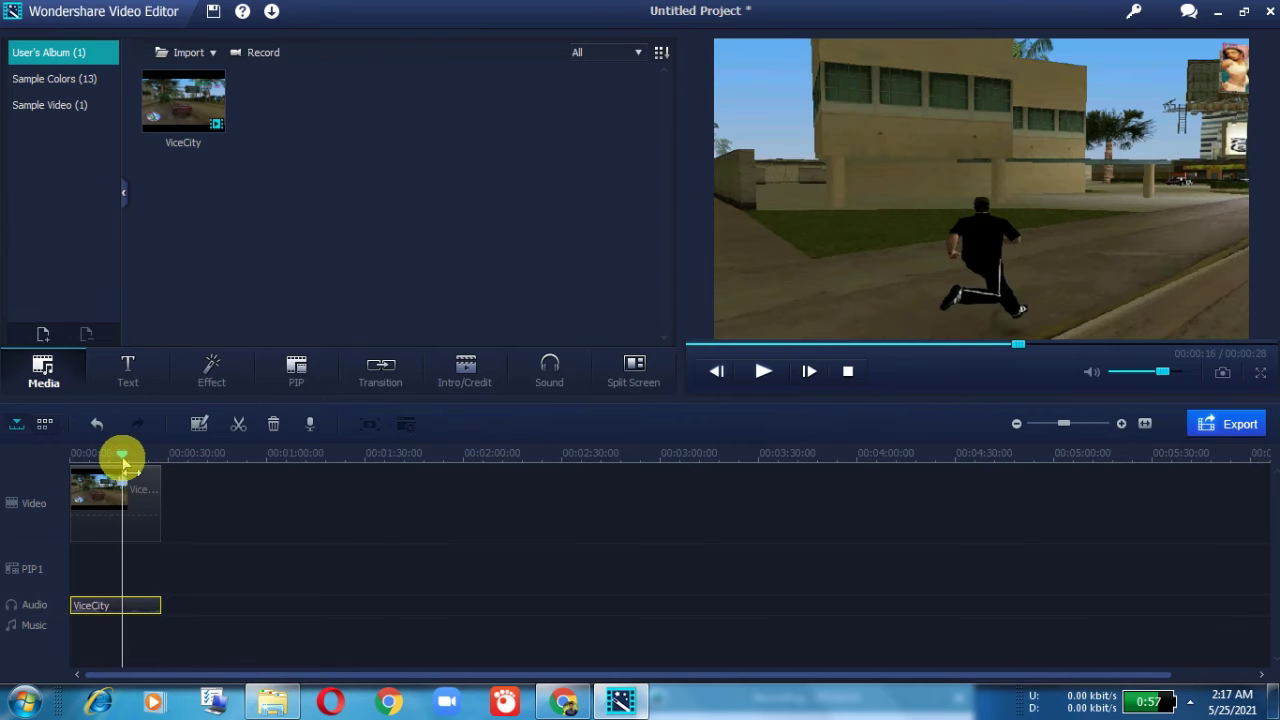
Split both the detached ViceCity audio and the video clip at the playhead, about 00:00:16
click(237, 430)
click(147, 497)
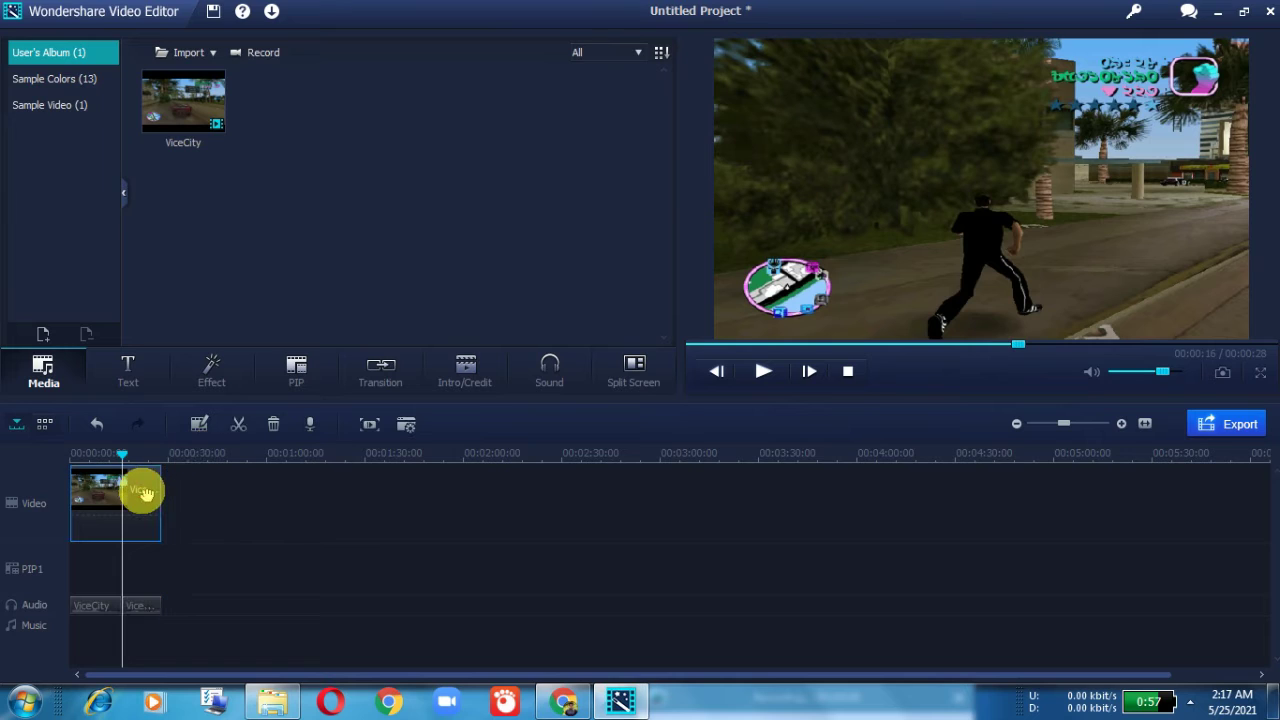
click(237, 430)
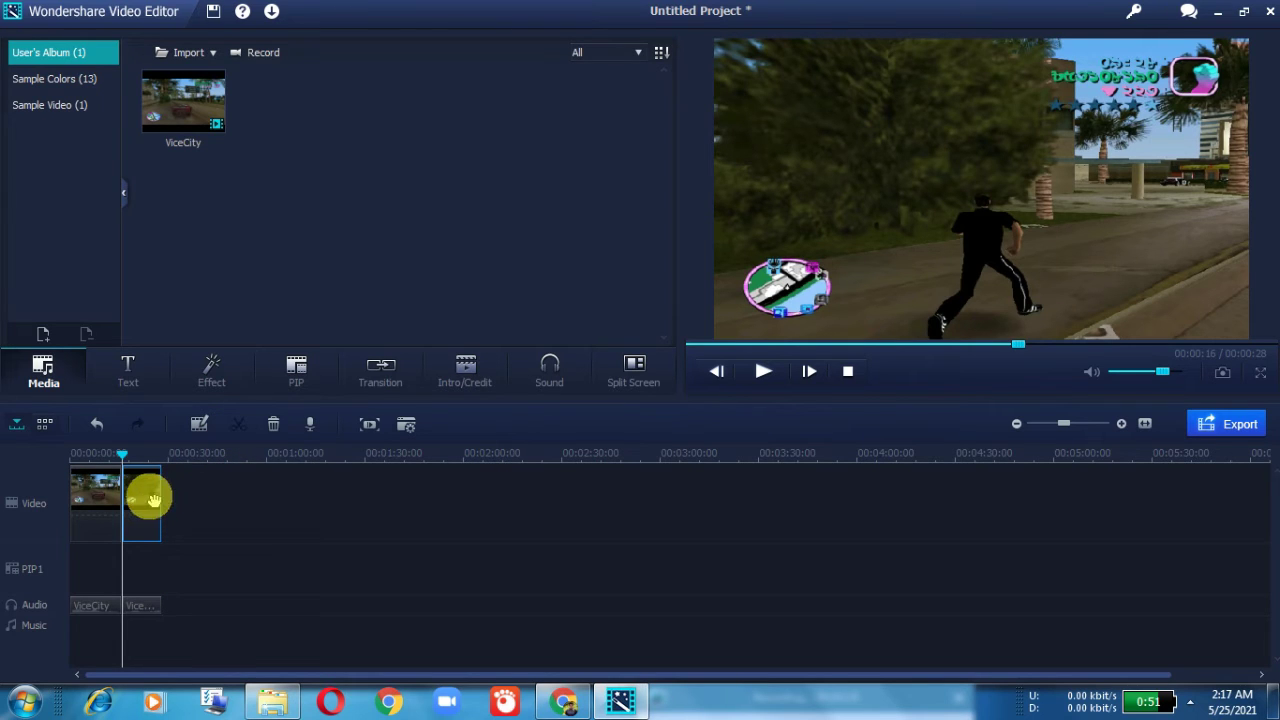
Delete the second segments of the ViceCity video and audio, after the split at about 00:00:16
right_click(145, 495)
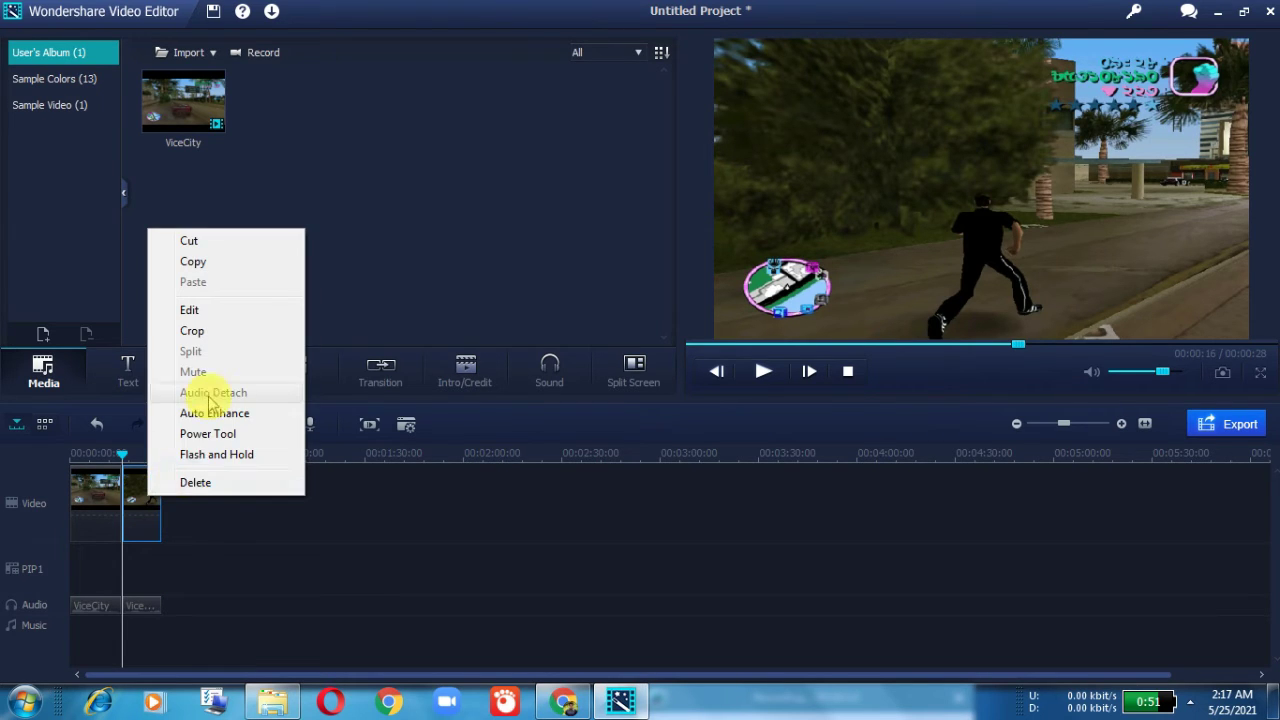
click(196, 482)
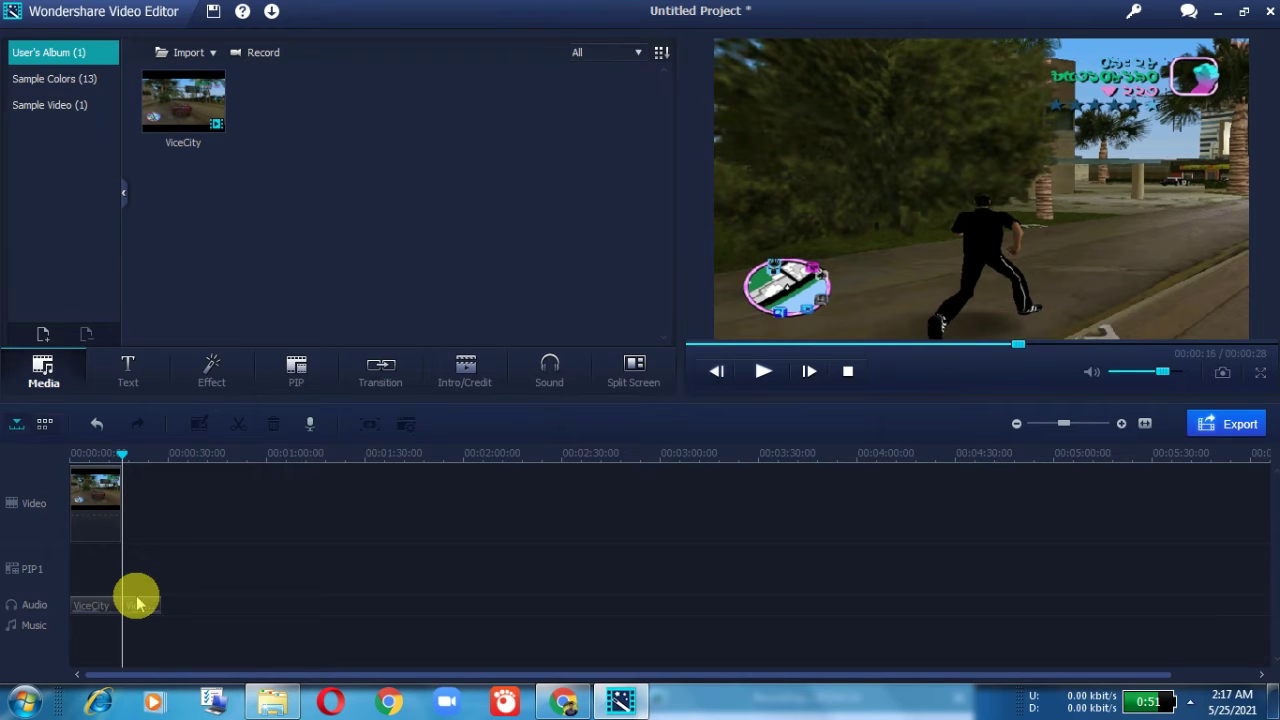
click(138, 604)
right_click(138, 603)
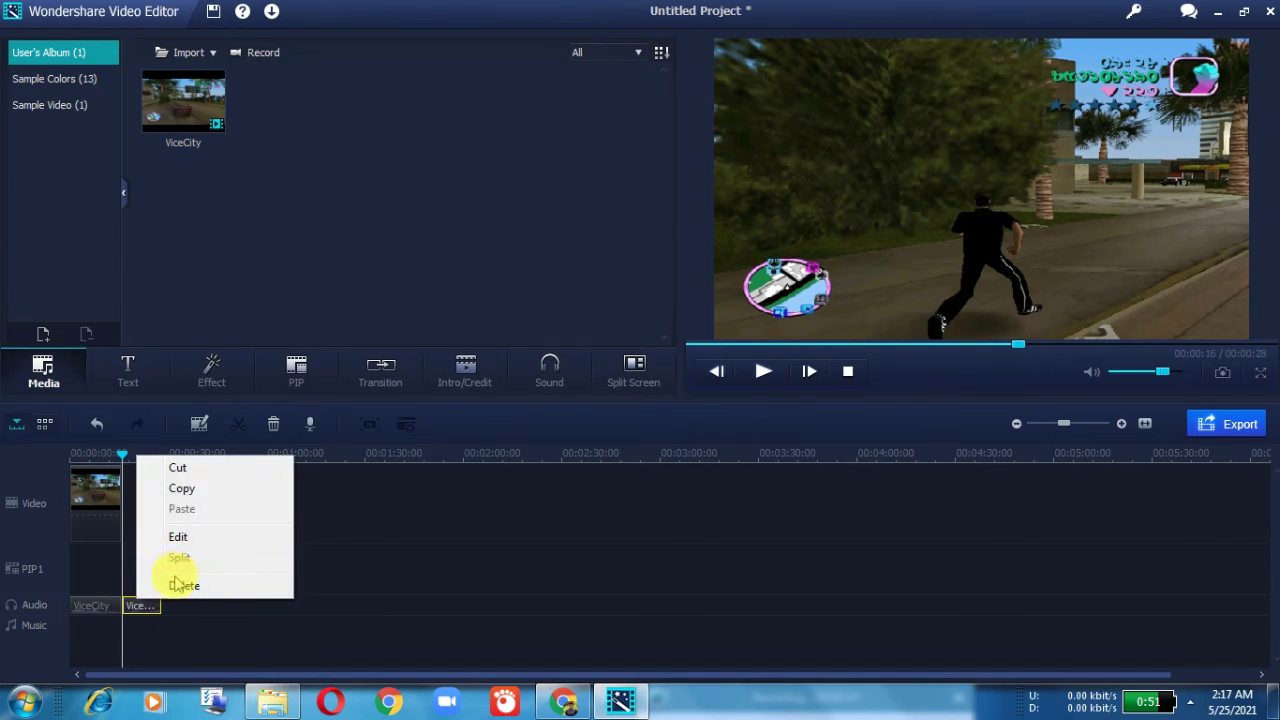
click(180, 585)
Open the export settings and set the save folder for the device output to the Desktop
click(1226, 431)
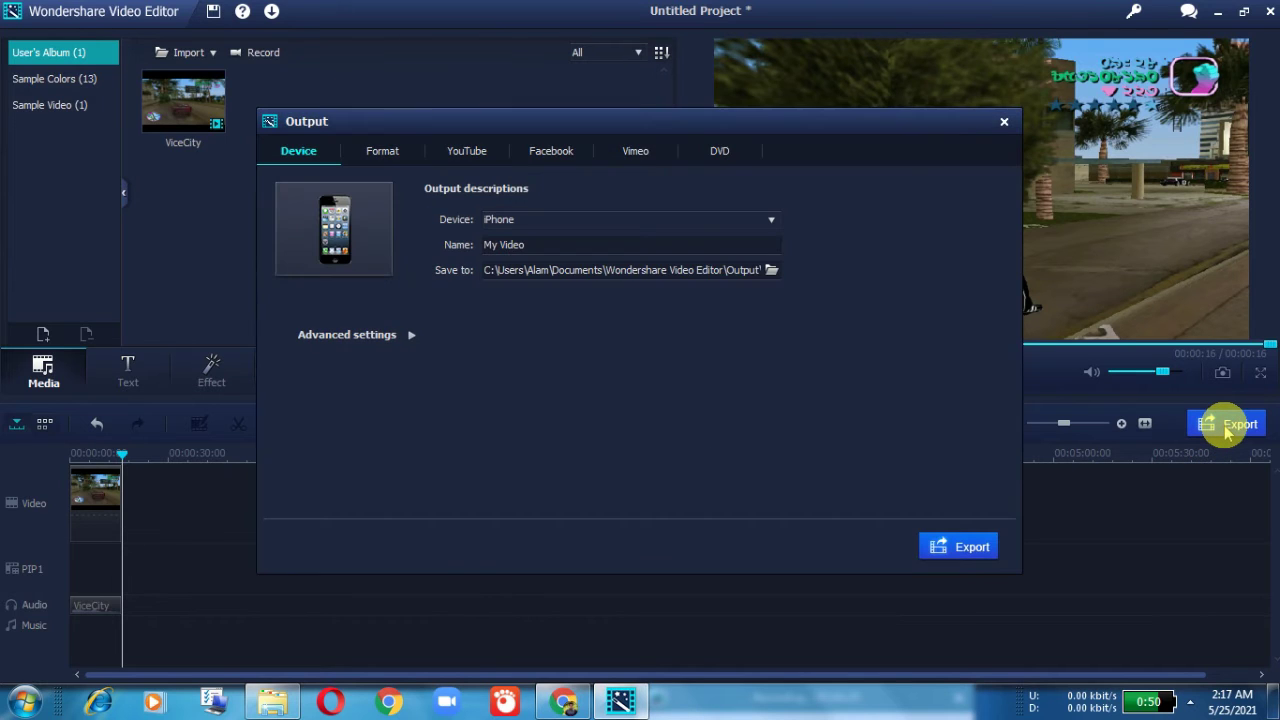
click(594, 246)
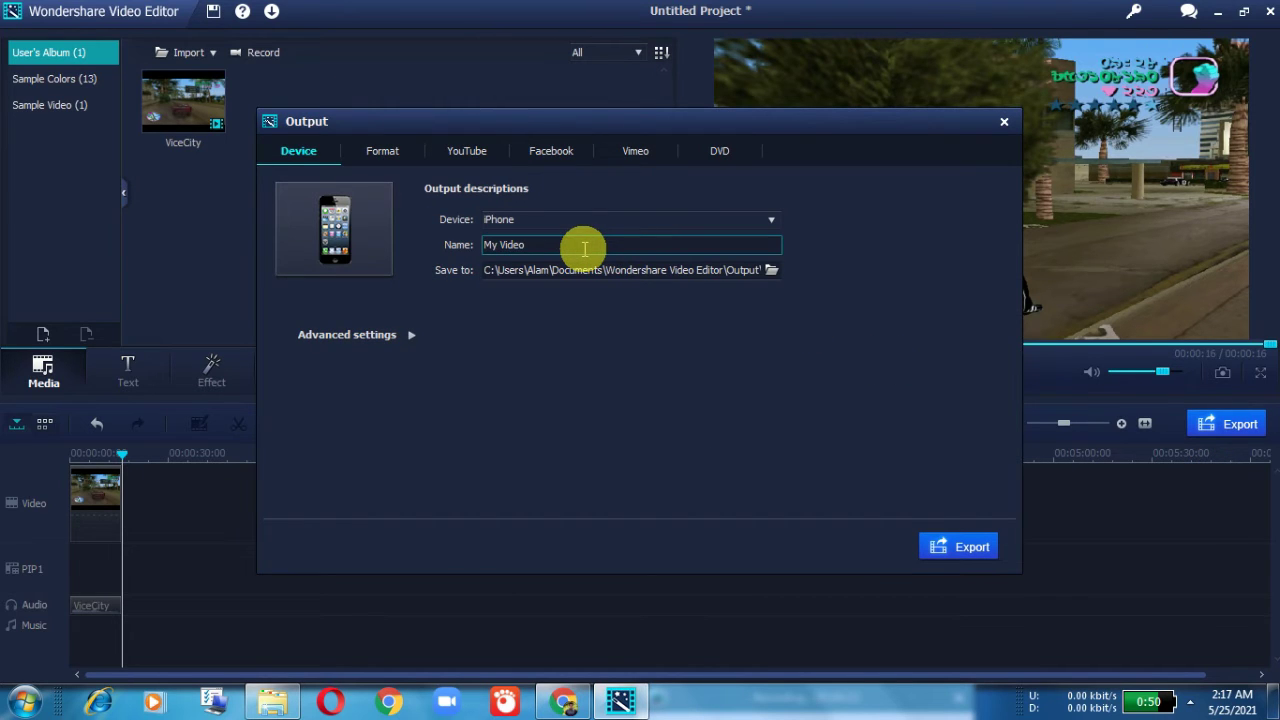
click(776, 270)
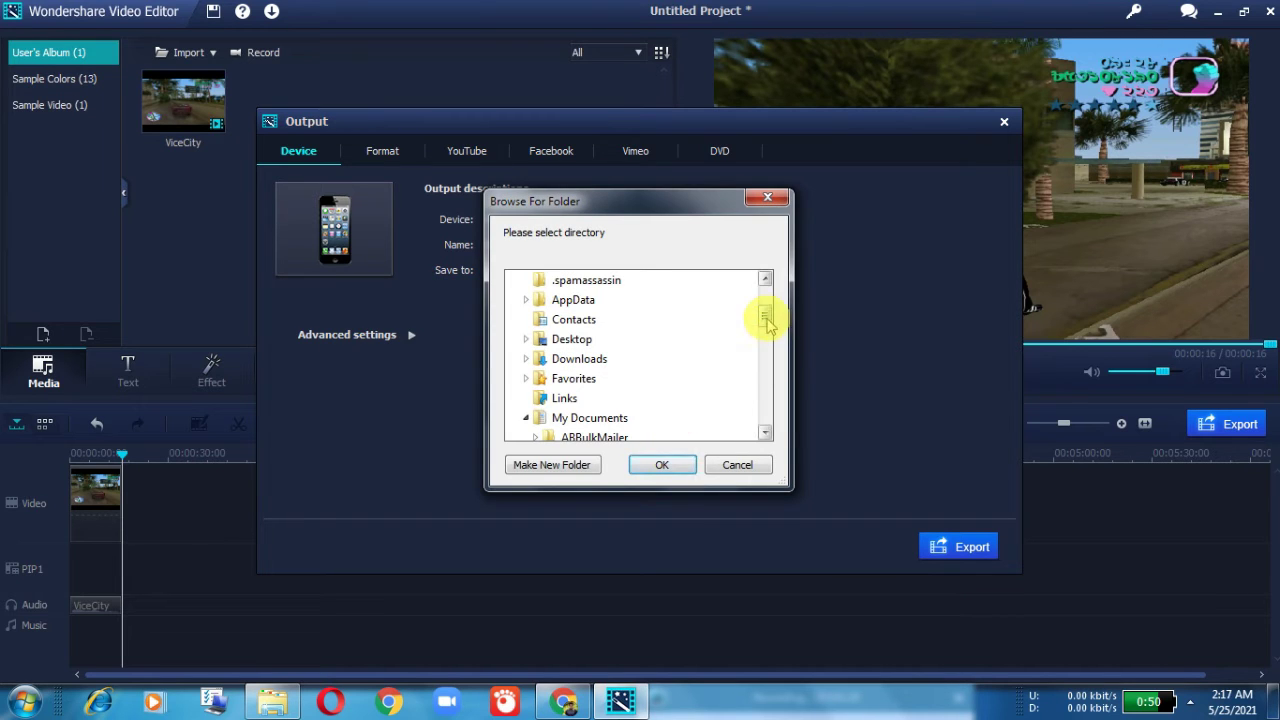
drag(764, 313, 776, 262)
click(530, 279)
click(655, 464)
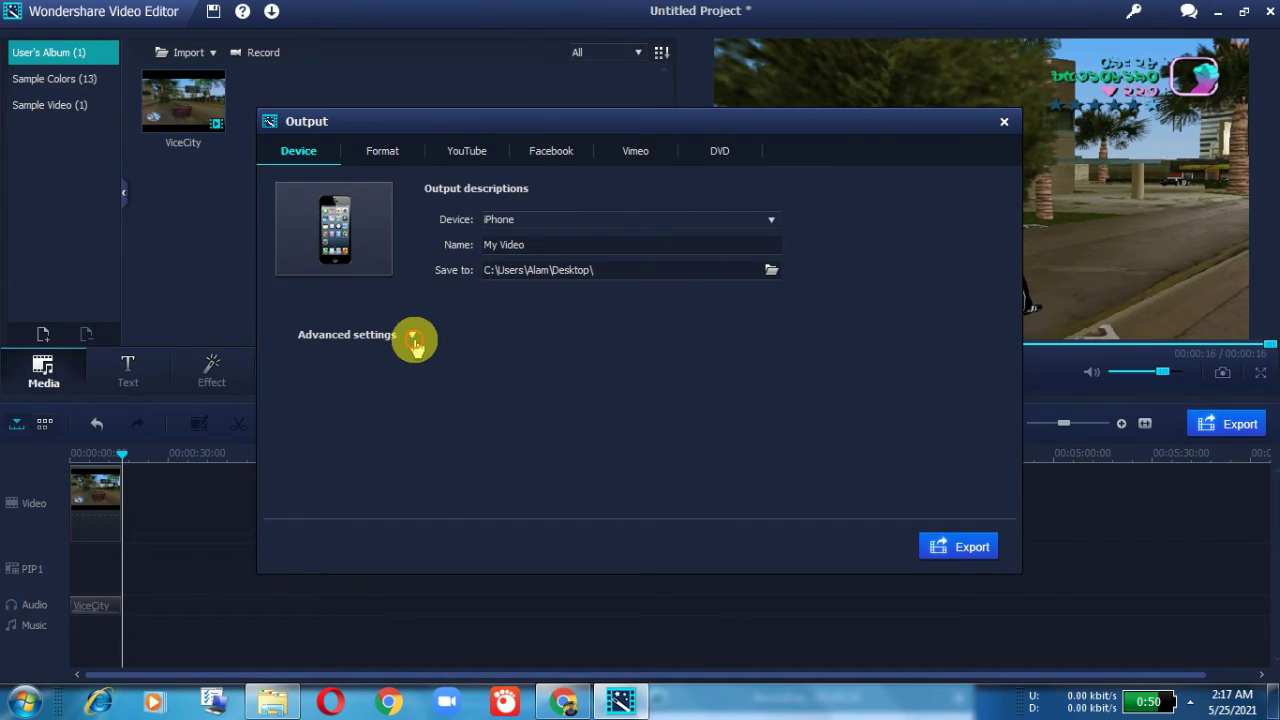
Expand the advanced settings and examine the available output devices and the video and audio encoder options for the iPhone output
click(414, 338)
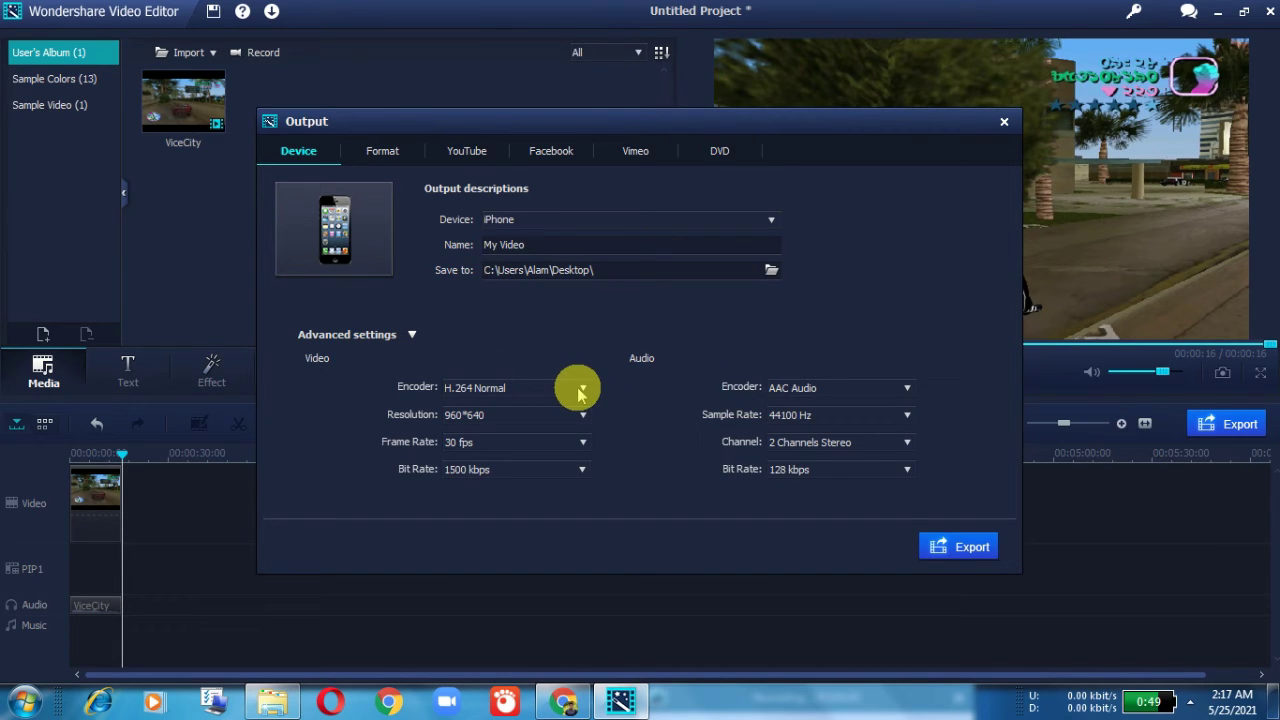
click(868, 393)
click(868, 390)
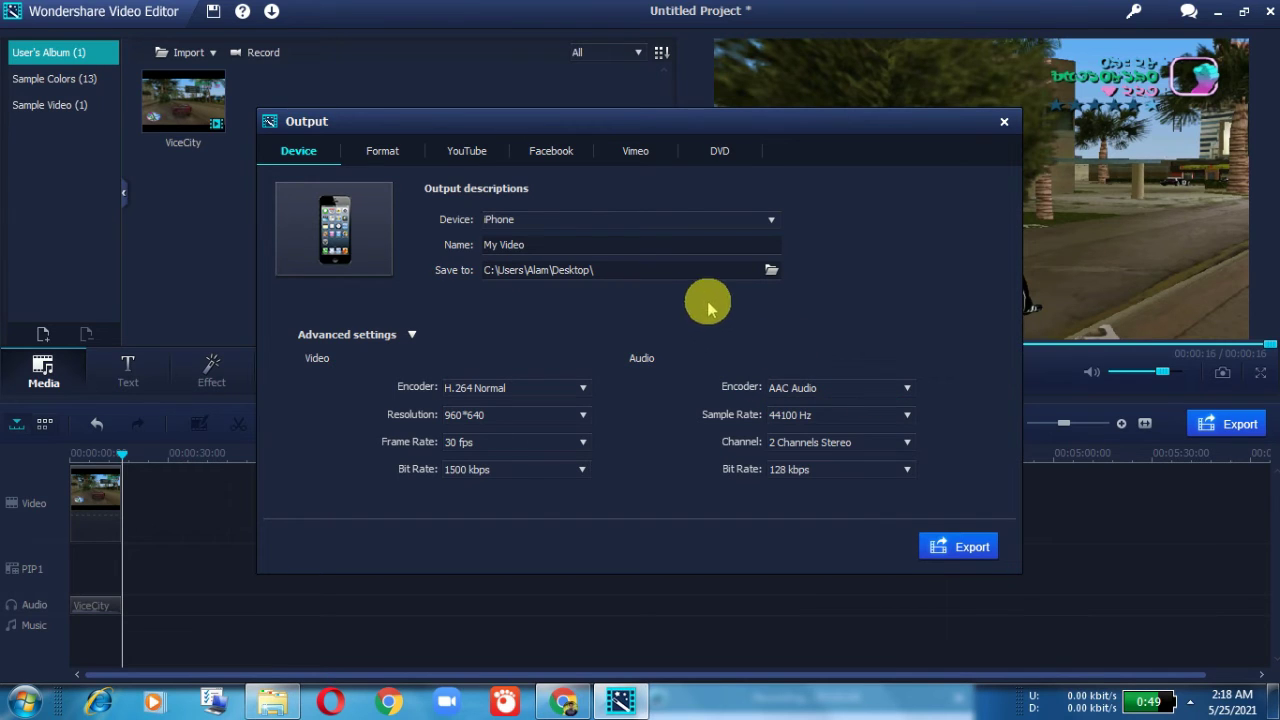
click(773, 220)
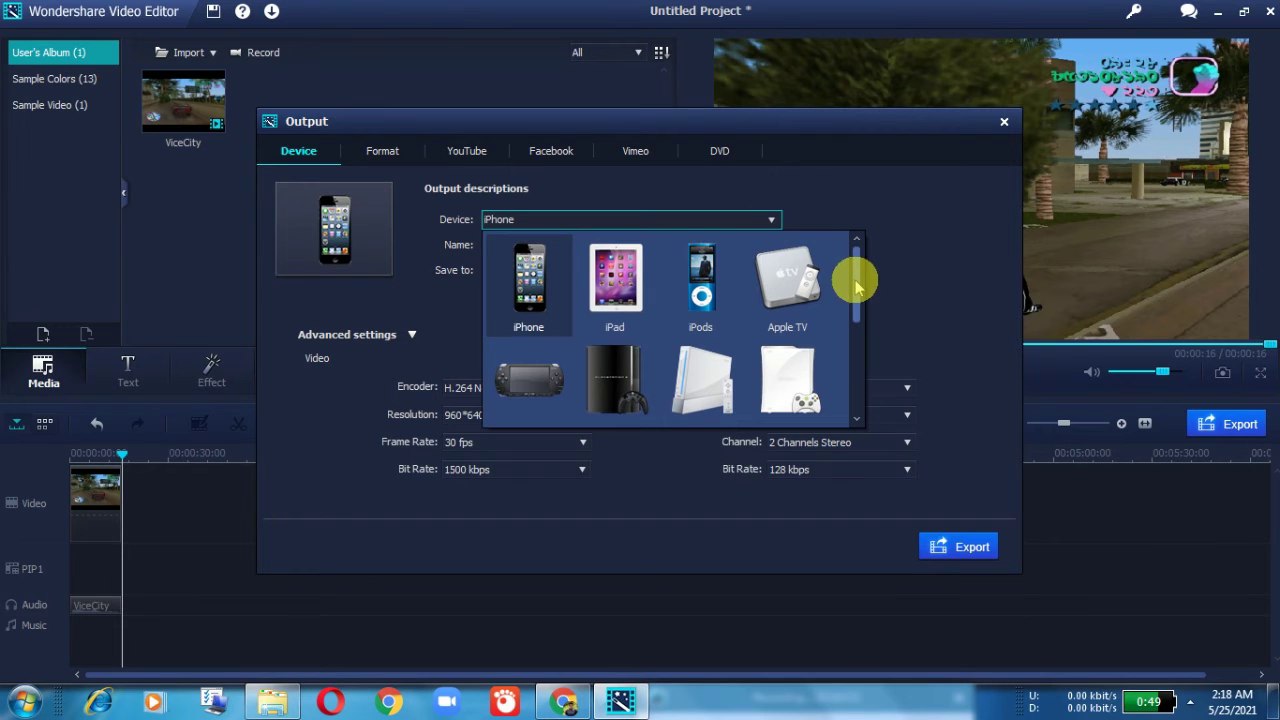
mouse_move(856, 285)
mouse_down()
mouse_move(854, 380)
mouse_move(861, 283)
mouse_up()
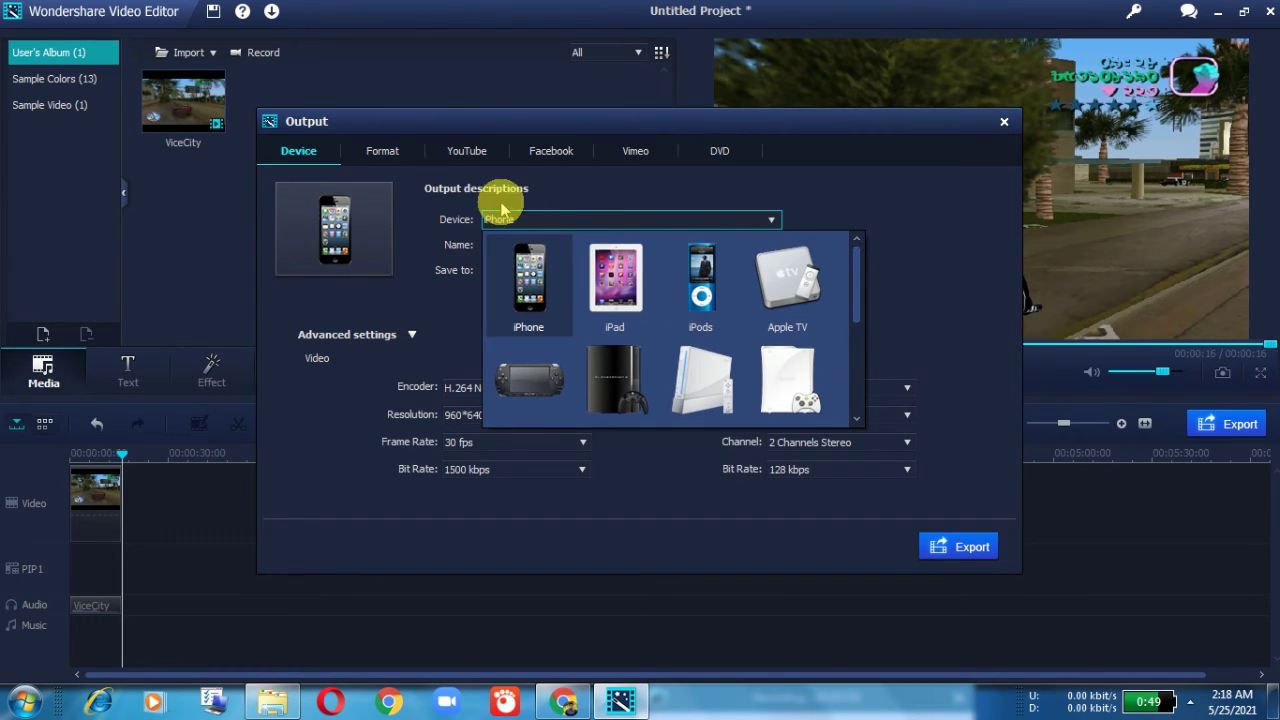
click(305, 402)
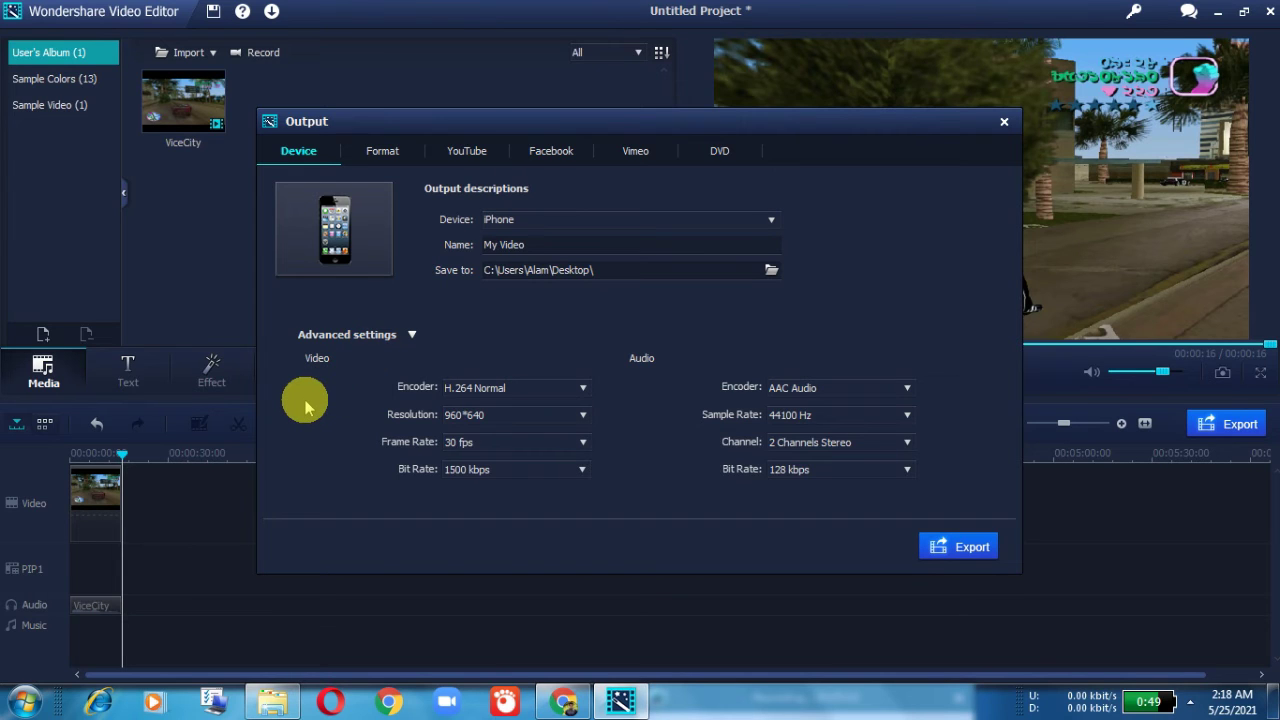
click(583, 388)
click(583, 388)
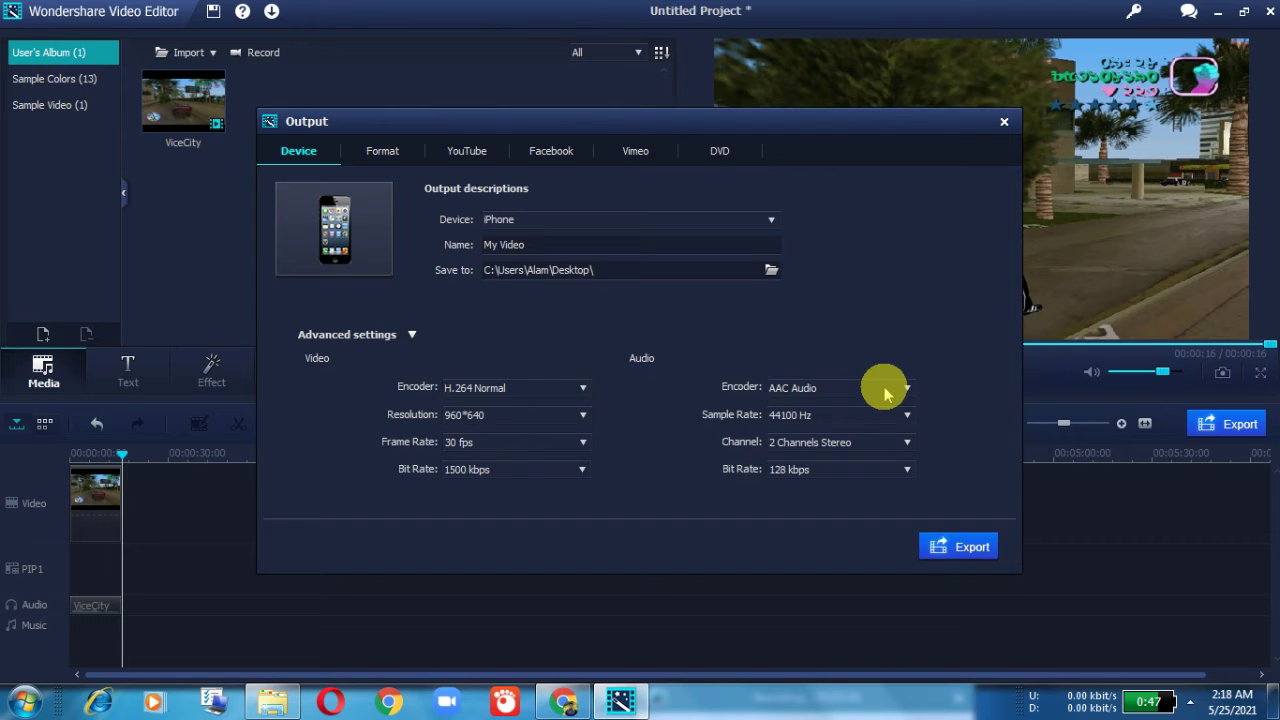
Export the project by format as MP4 Video with the file name lllllll
click(388, 147)
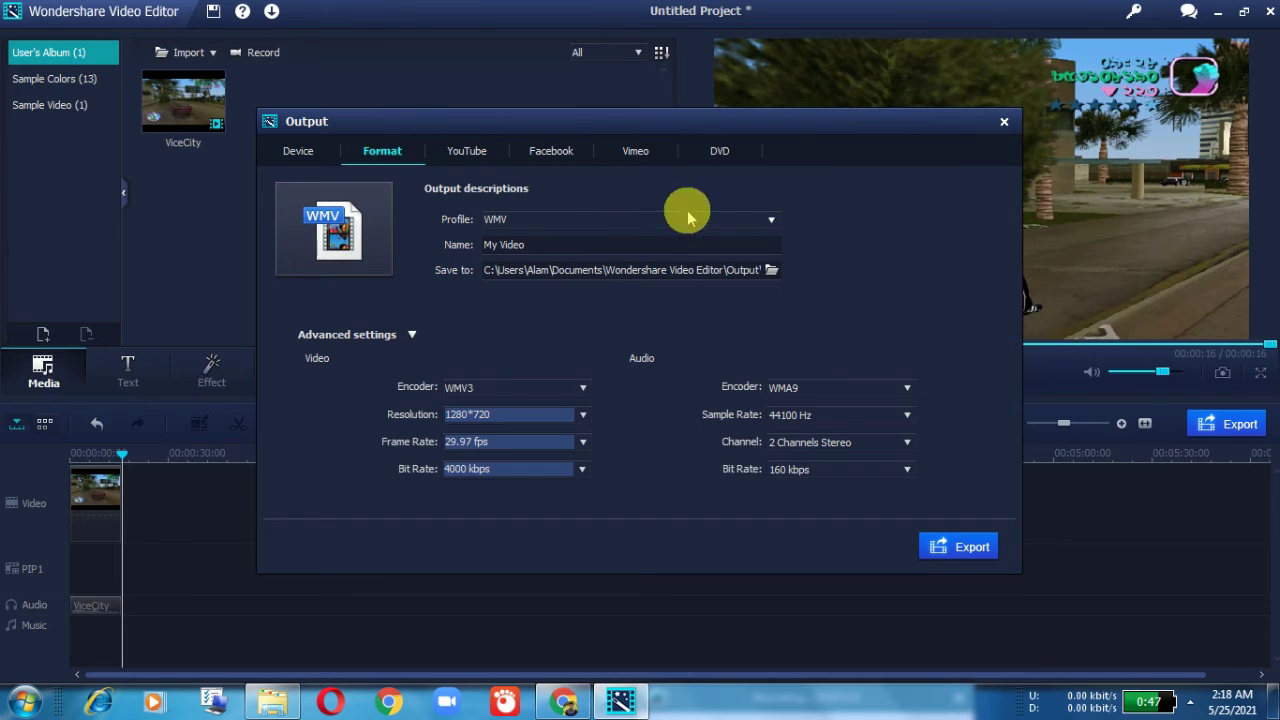
click(744, 219)
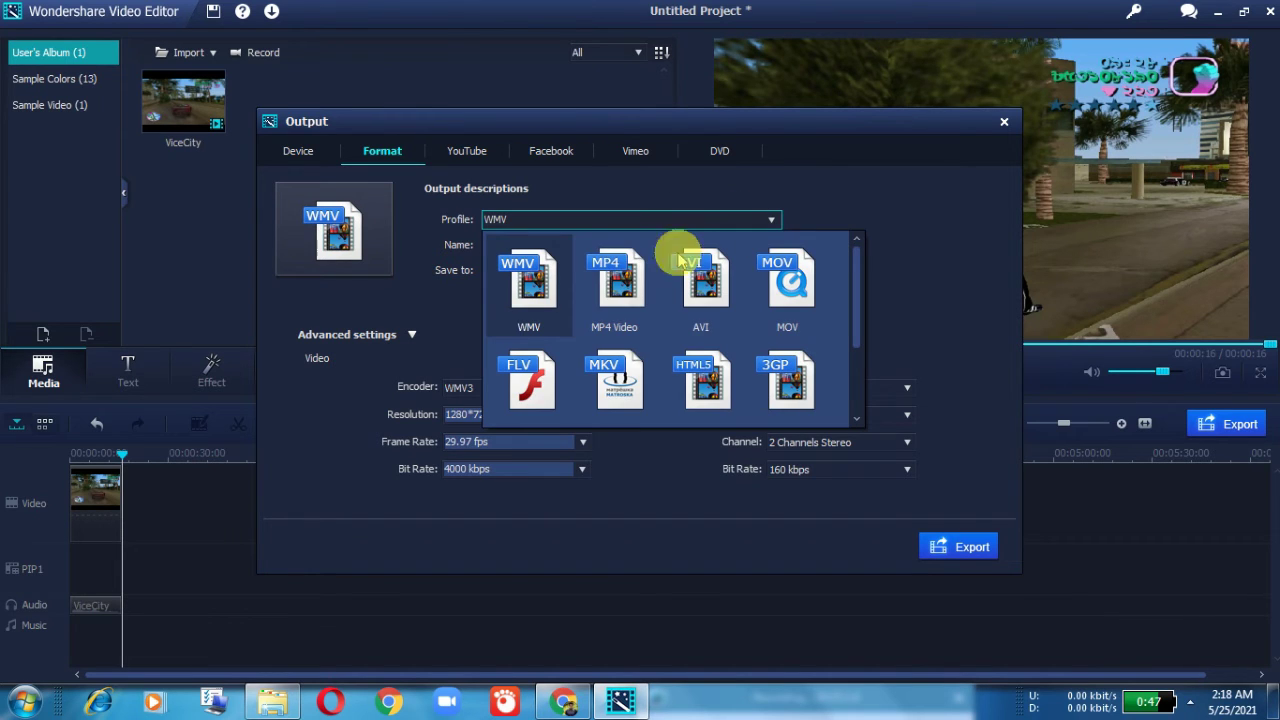
click(605, 300)
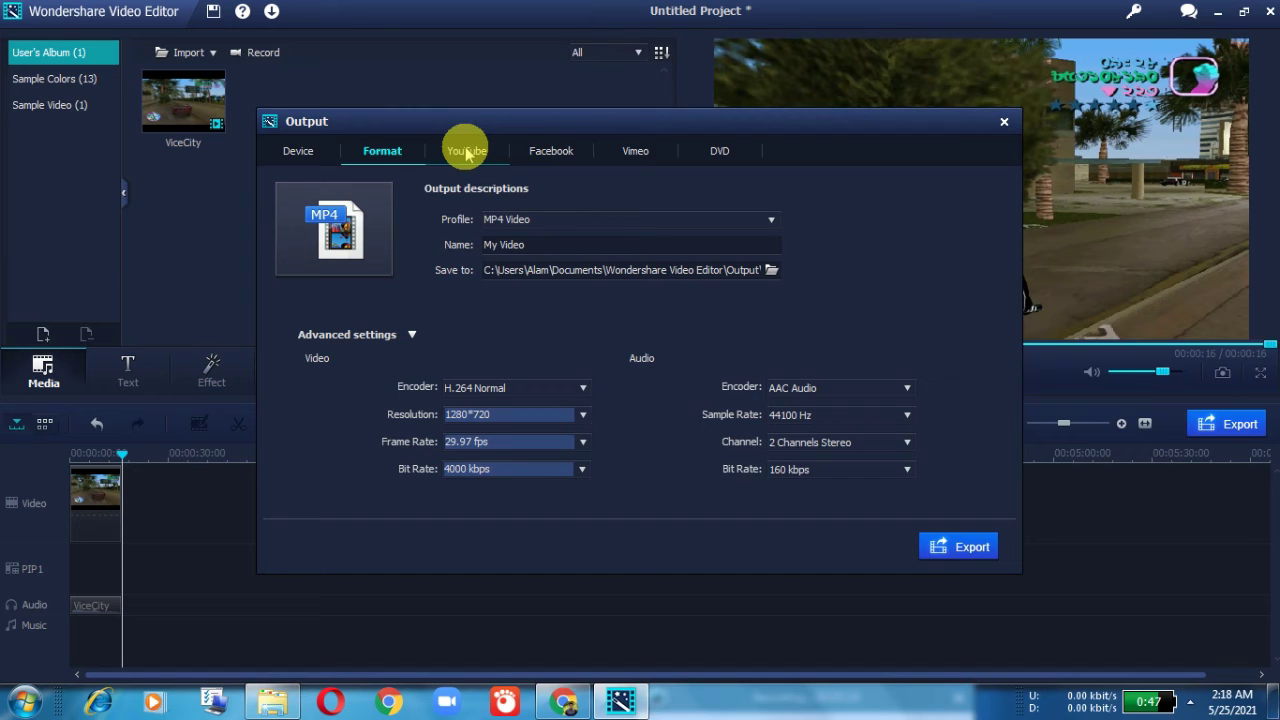
click(610, 241)
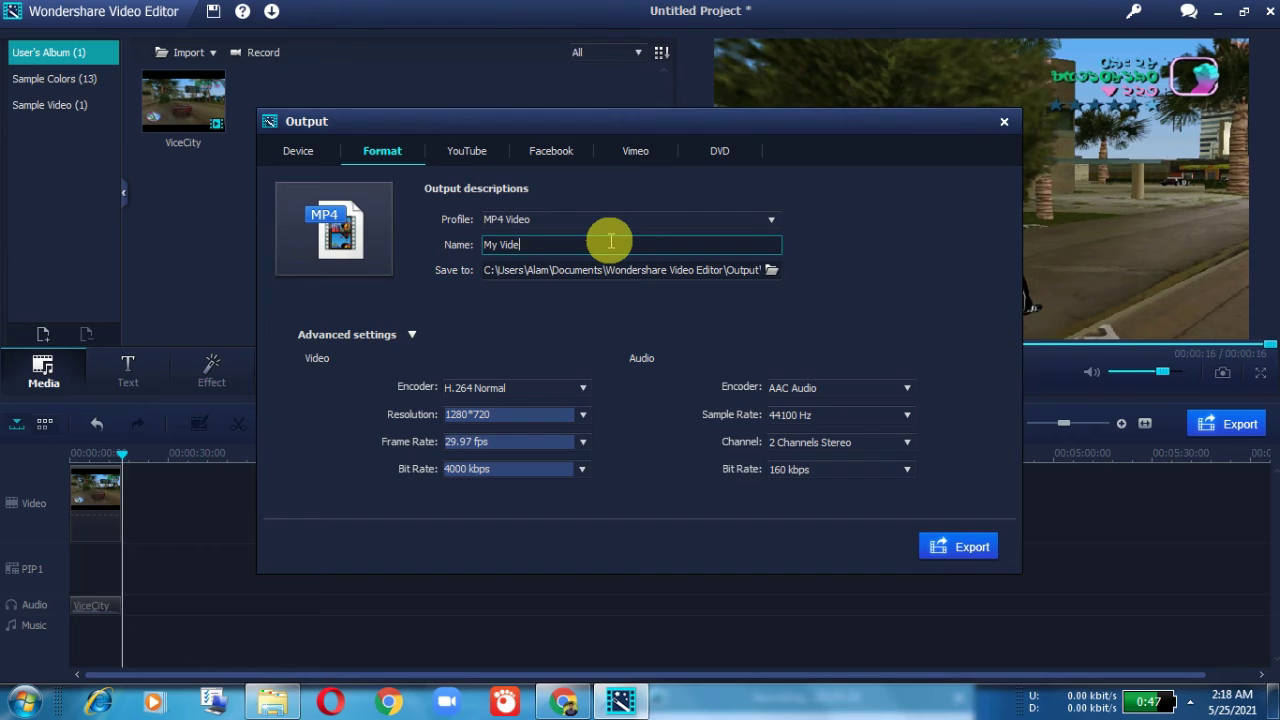
text(llllll)
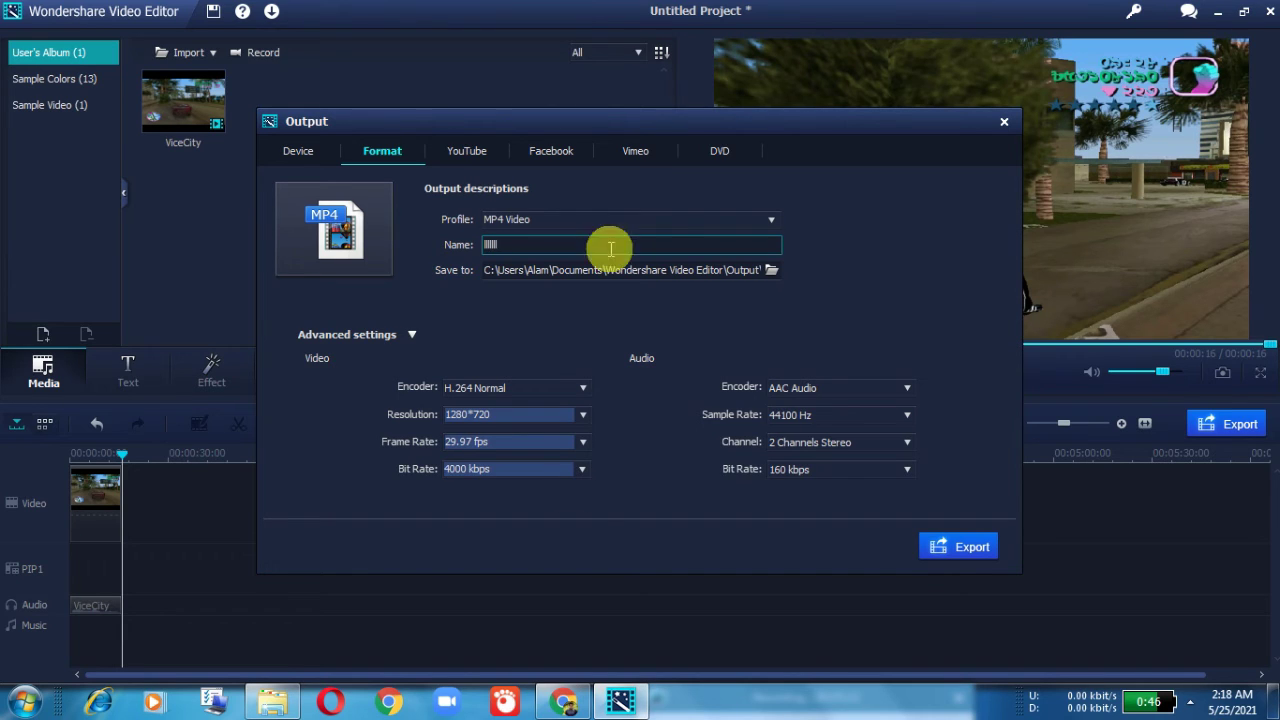
click(952, 552)
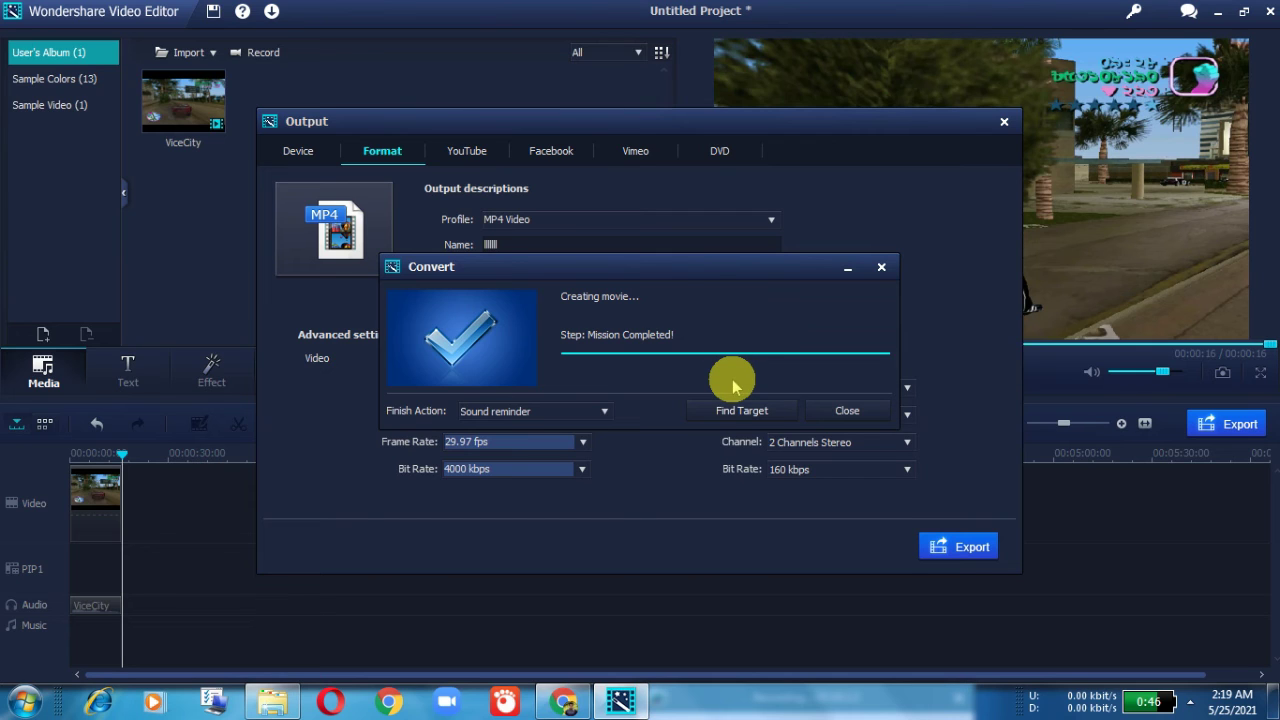
Open the exported MP4 from its output folder in GOM Player and watch it with the volume lowered
click(733, 415)
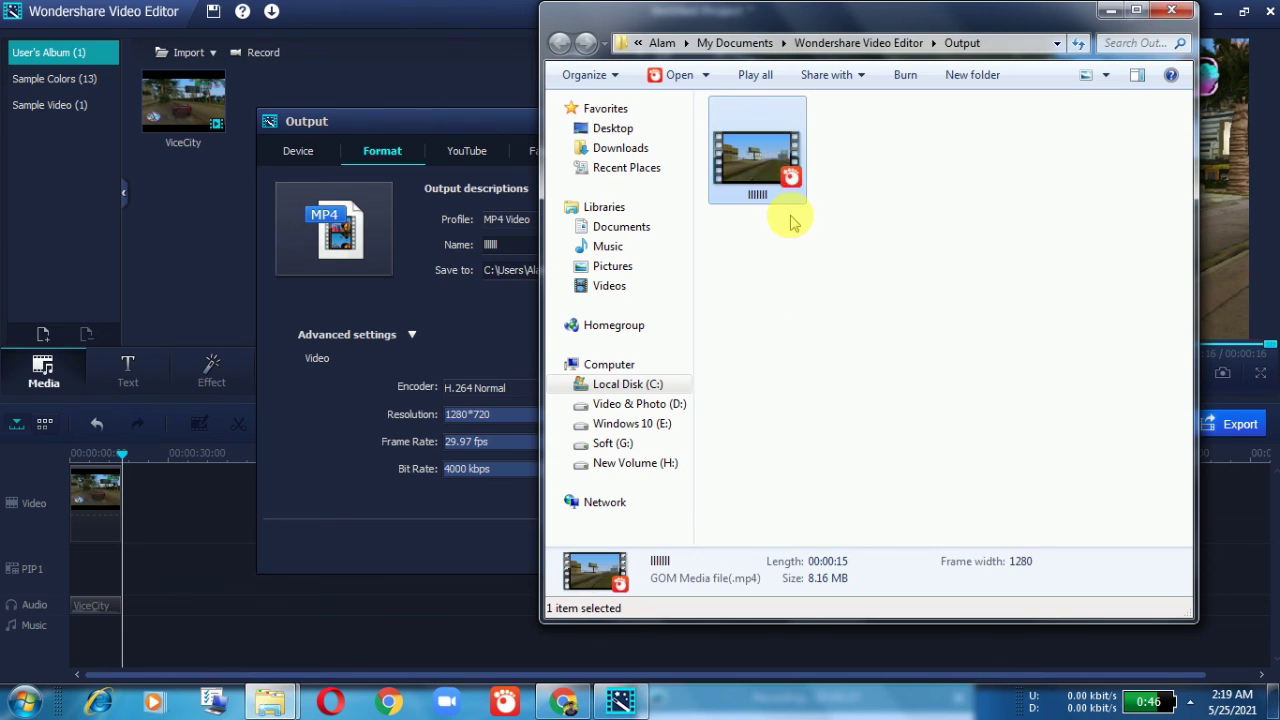
right_click(768, 176)
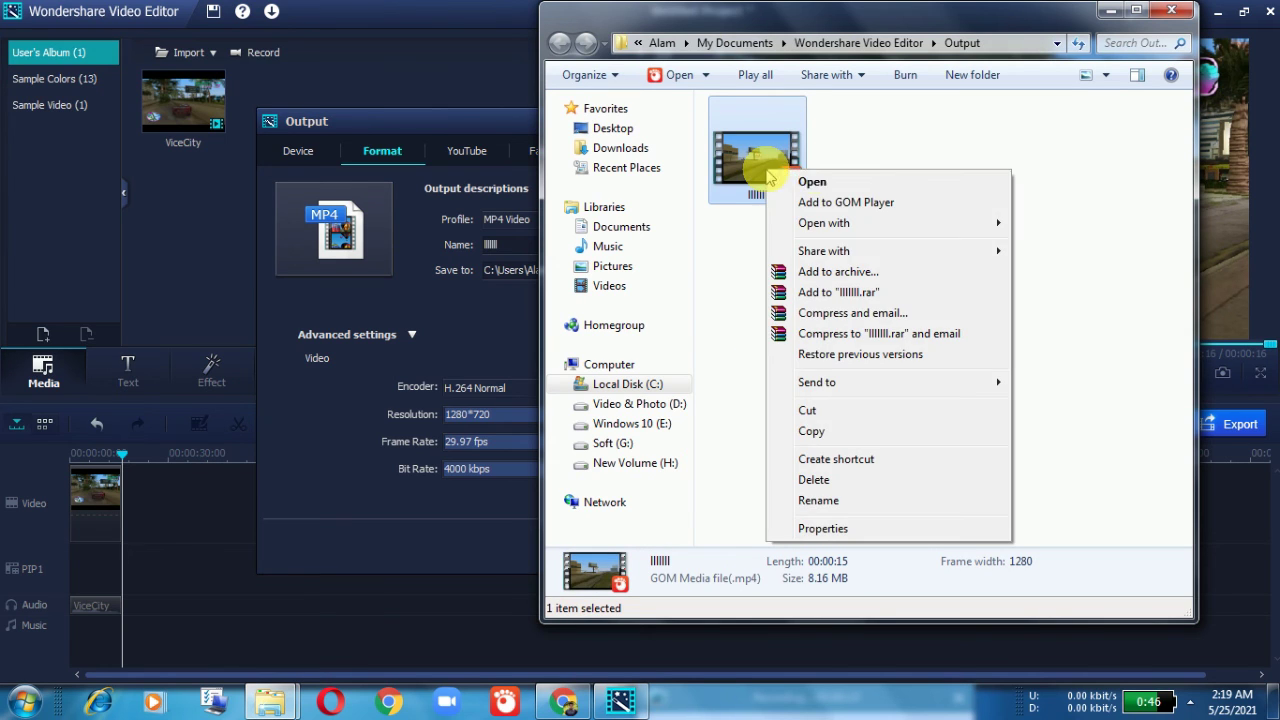
click(818, 179)
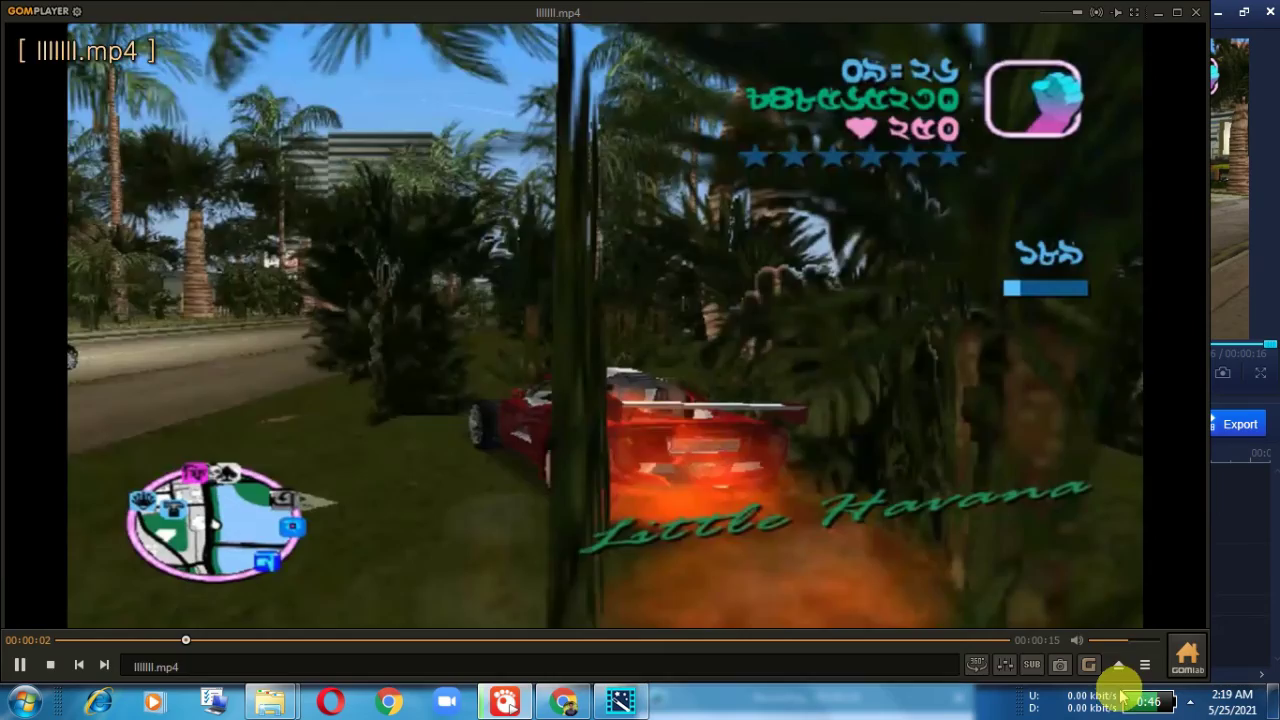
scroll(1096, 639, down, 8)
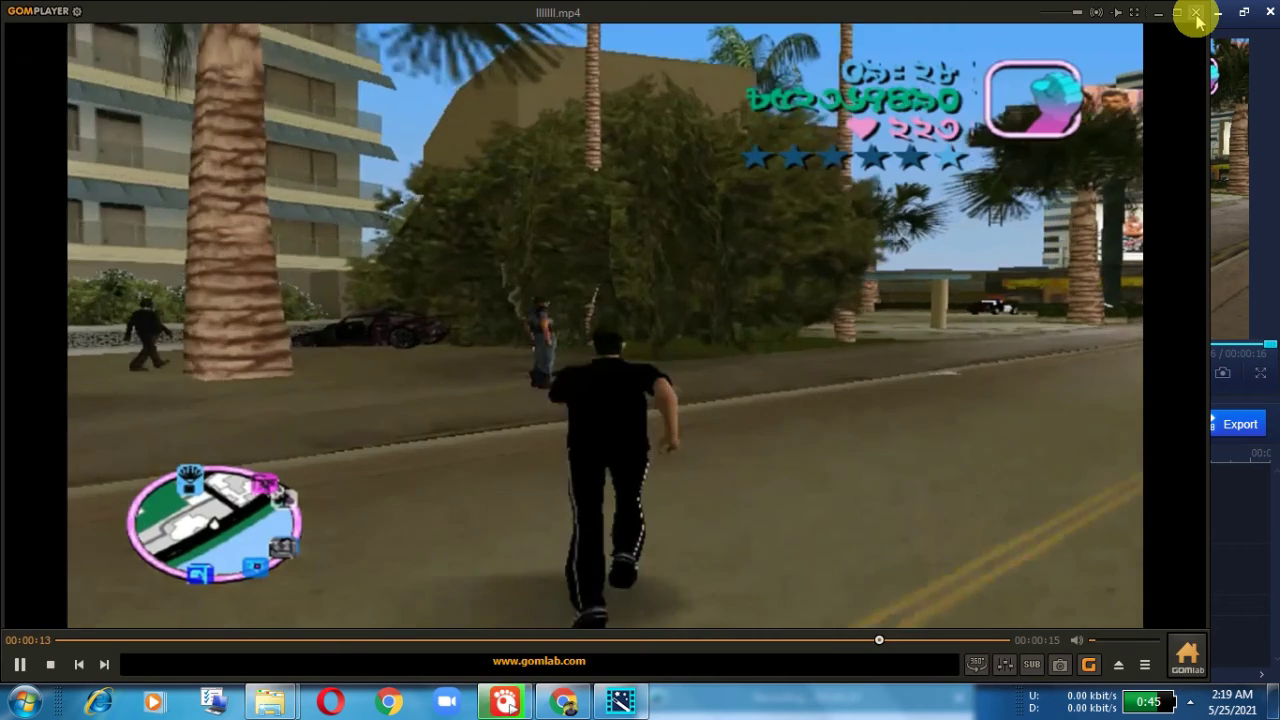
click(1196, 14)
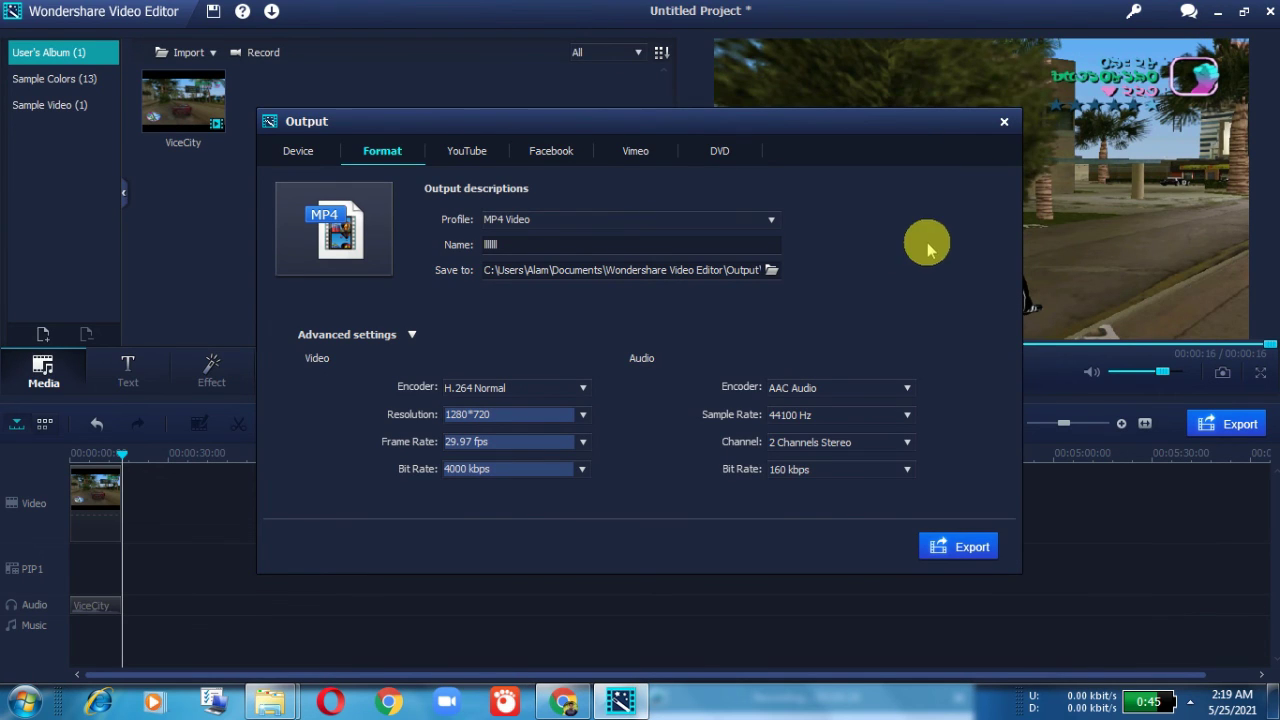
Close the Output dialog and minimize the editor and both folder windows to show the desktop
click(1004, 122)
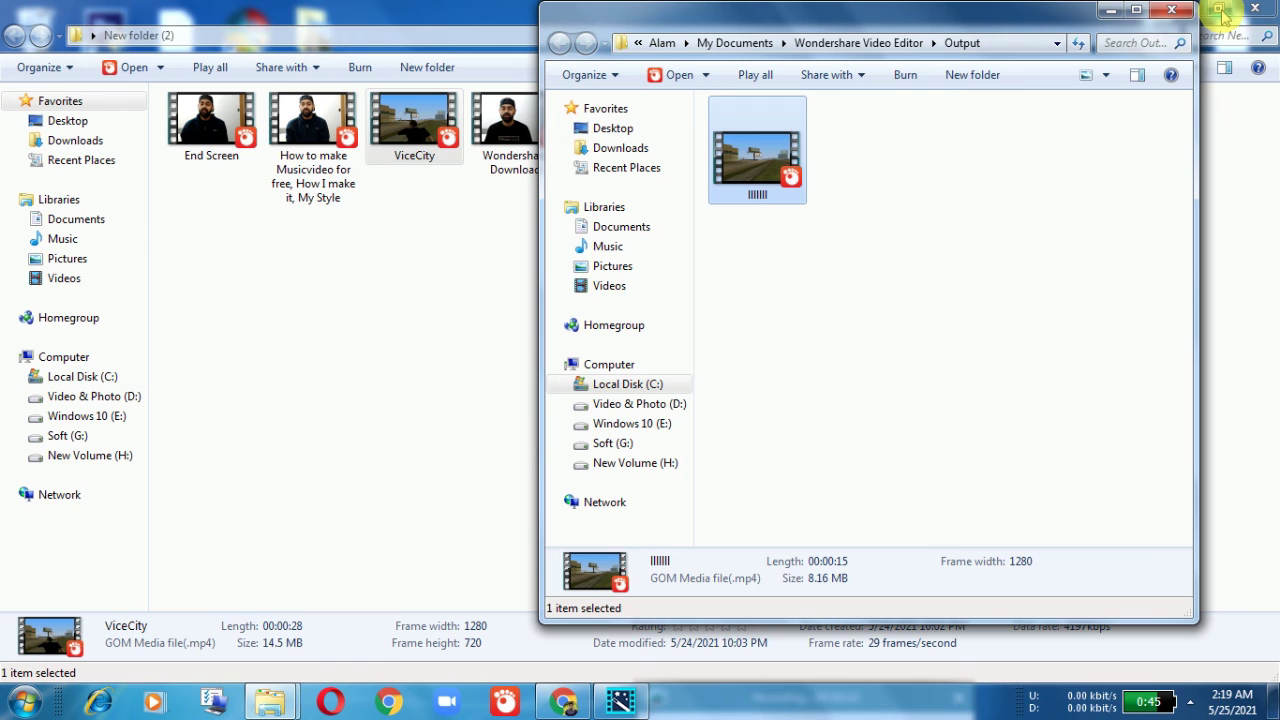
click(1107, 10)
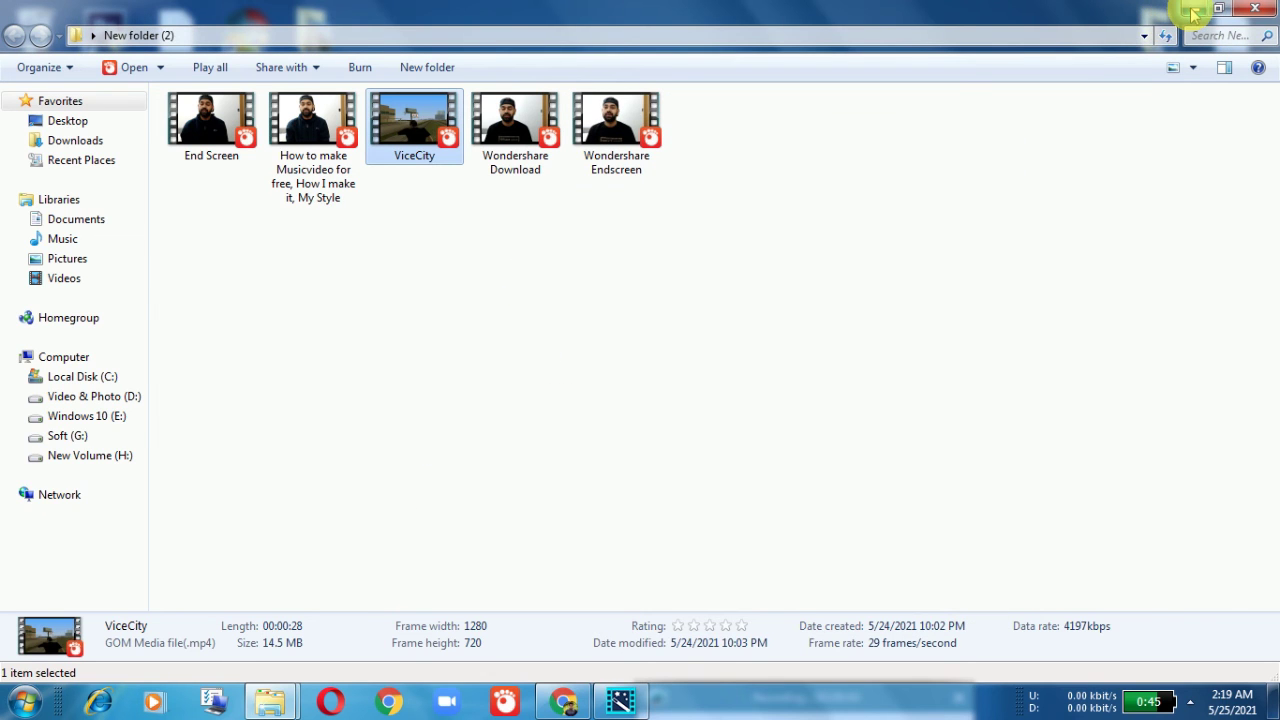
click(1192, 12)
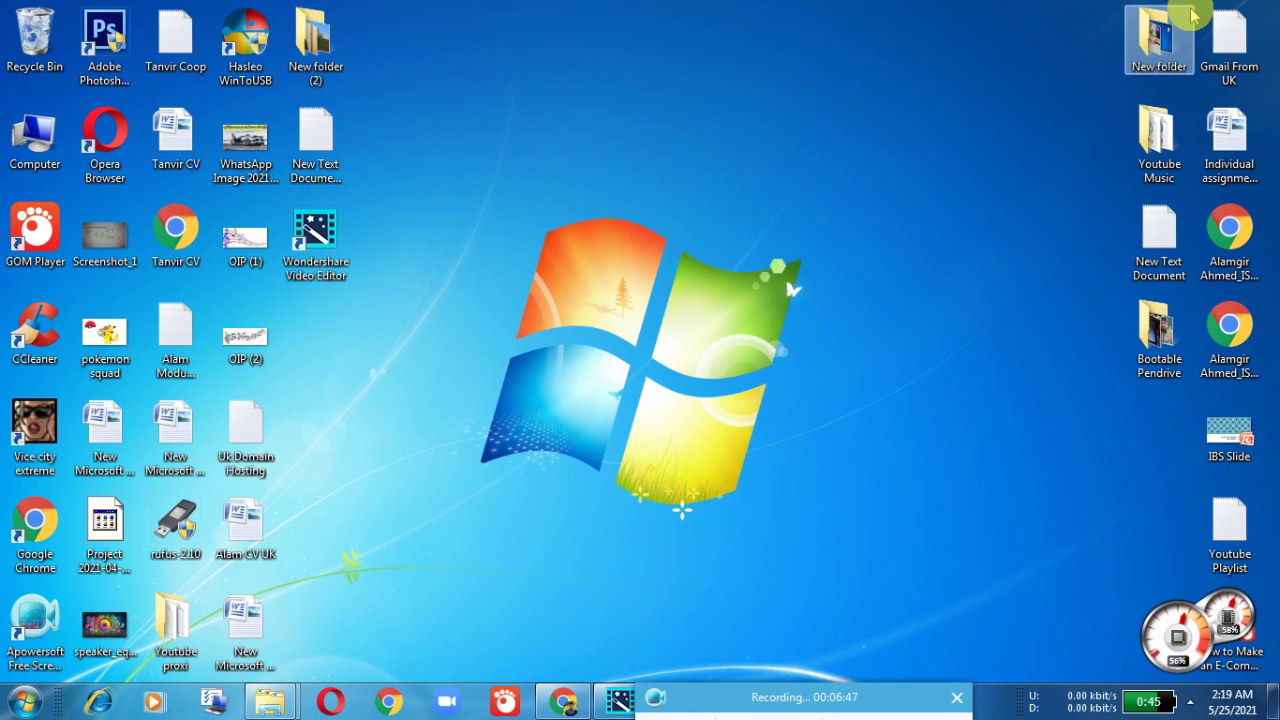